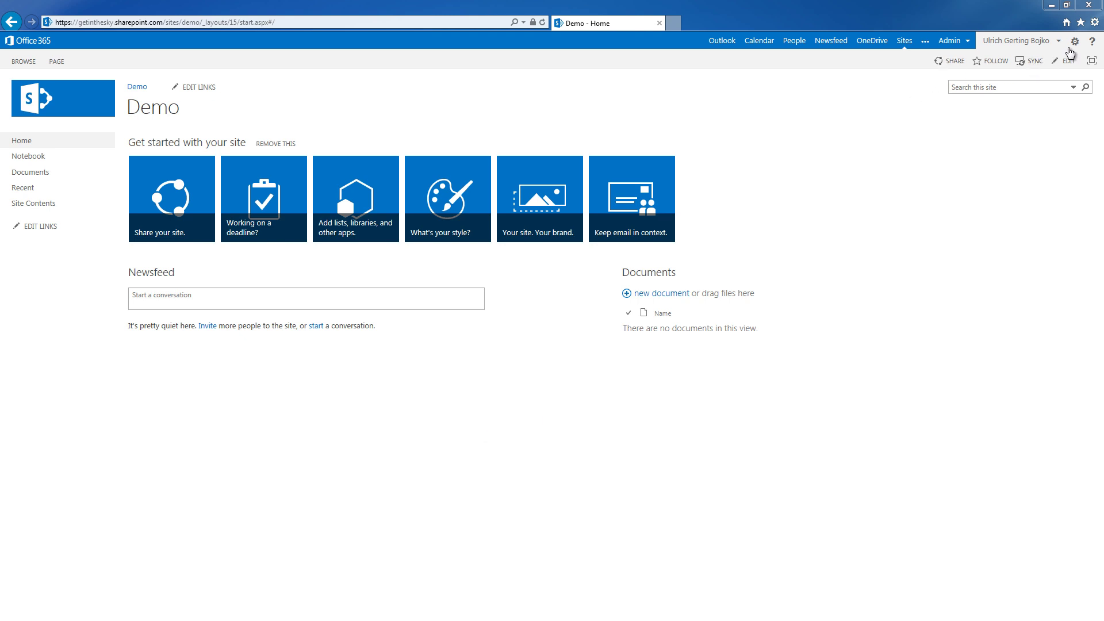
# Go through Site settings to the Master Page Gallery and show its LIBRARY commands.
pyautogui.click(1076, 42)
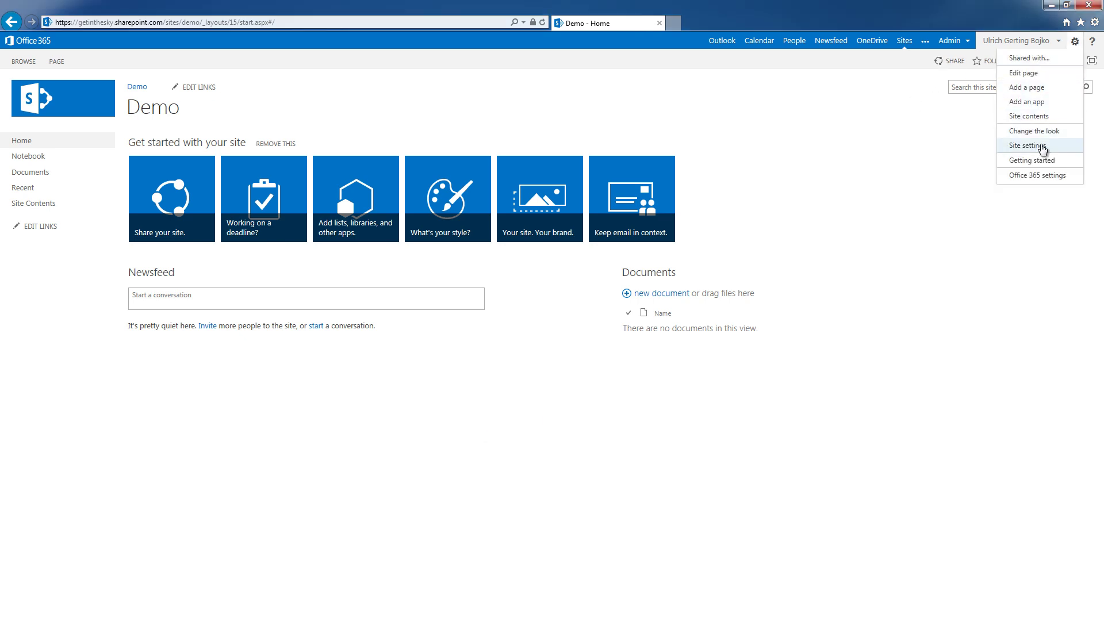
pyautogui.click(1042, 148)
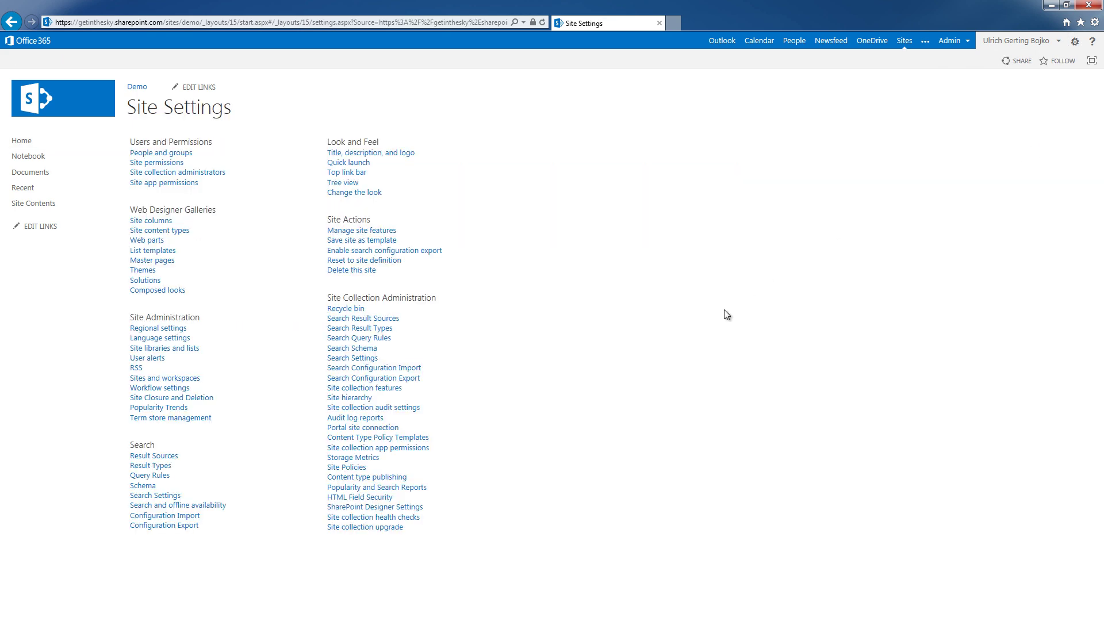
pyautogui.click(156, 261)
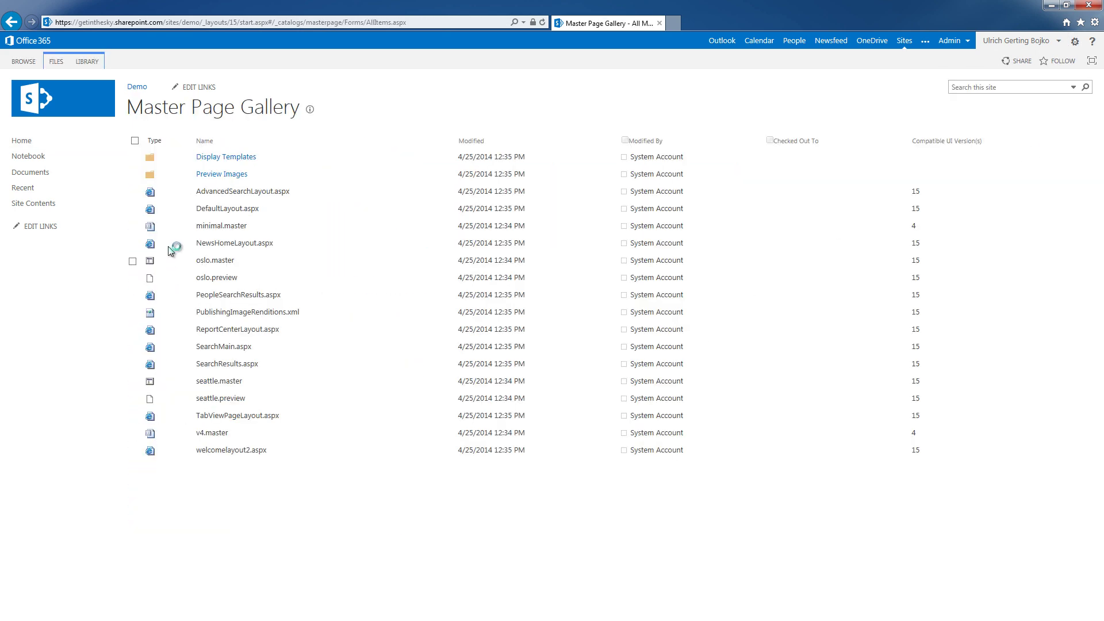
pyautogui.click(87, 62)
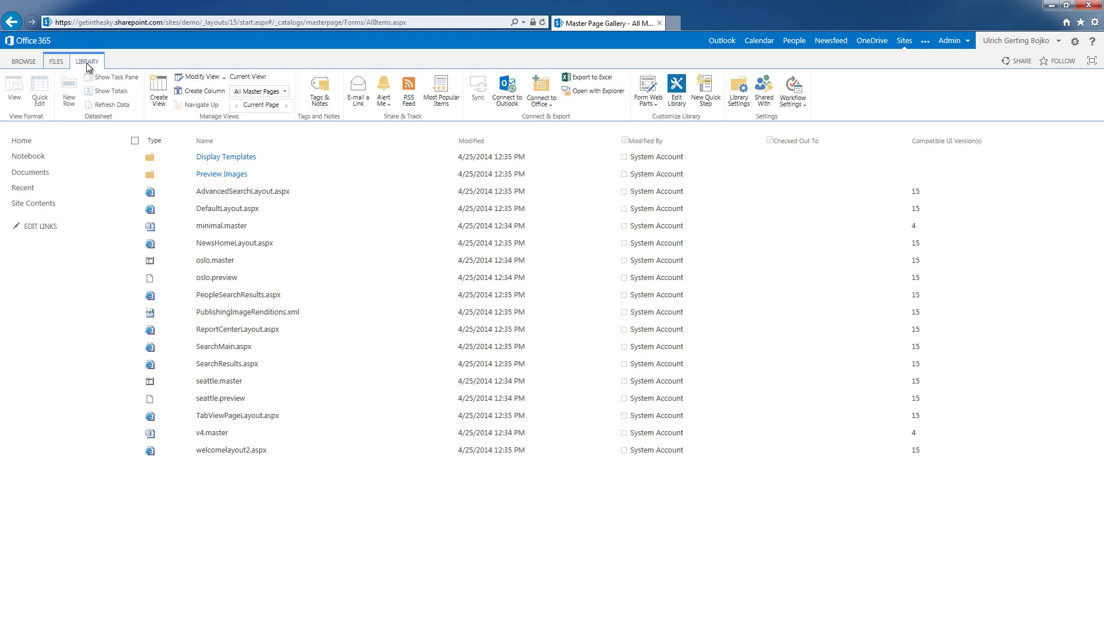
# Open the masterpage library in Explorer, then create and open a GITS folder.
pyautogui.click(603, 94)
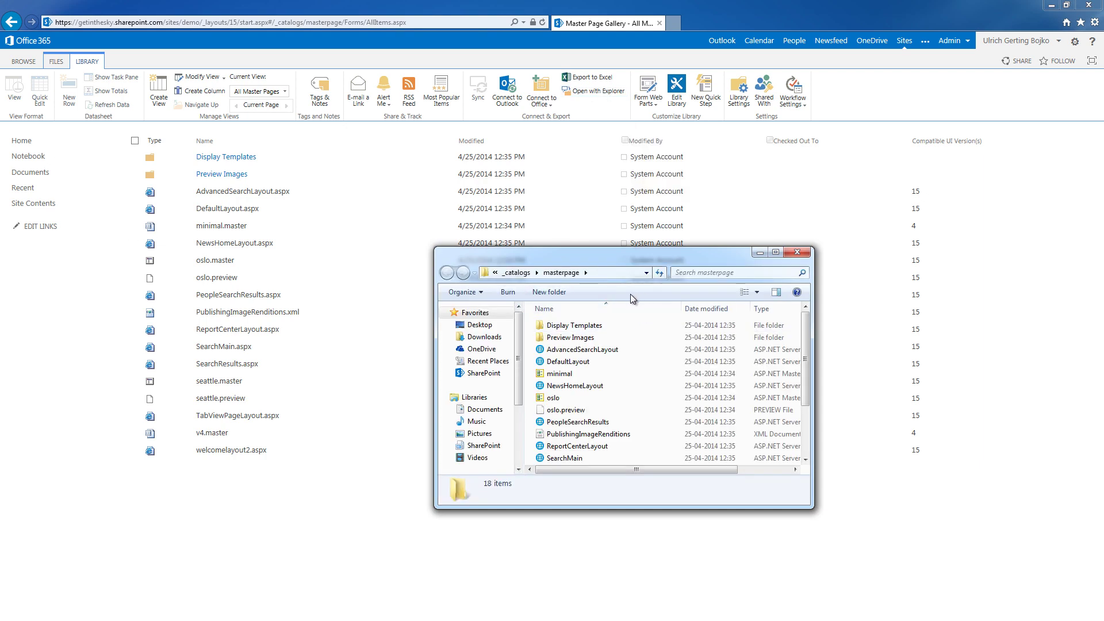
pyautogui.click(560, 294)
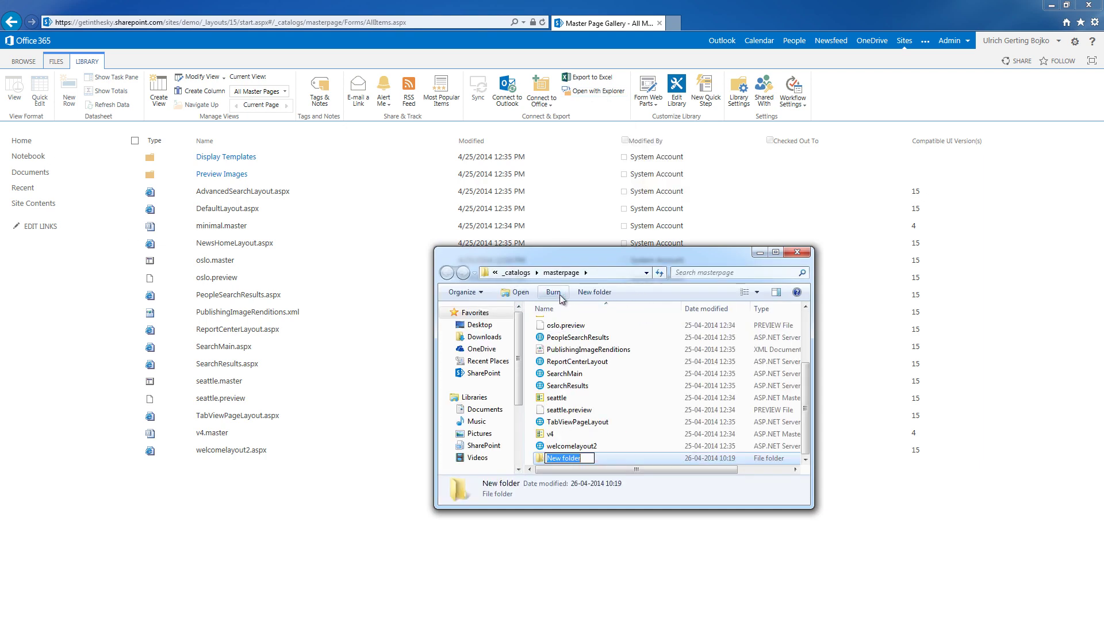
pyautogui.write('GITS')
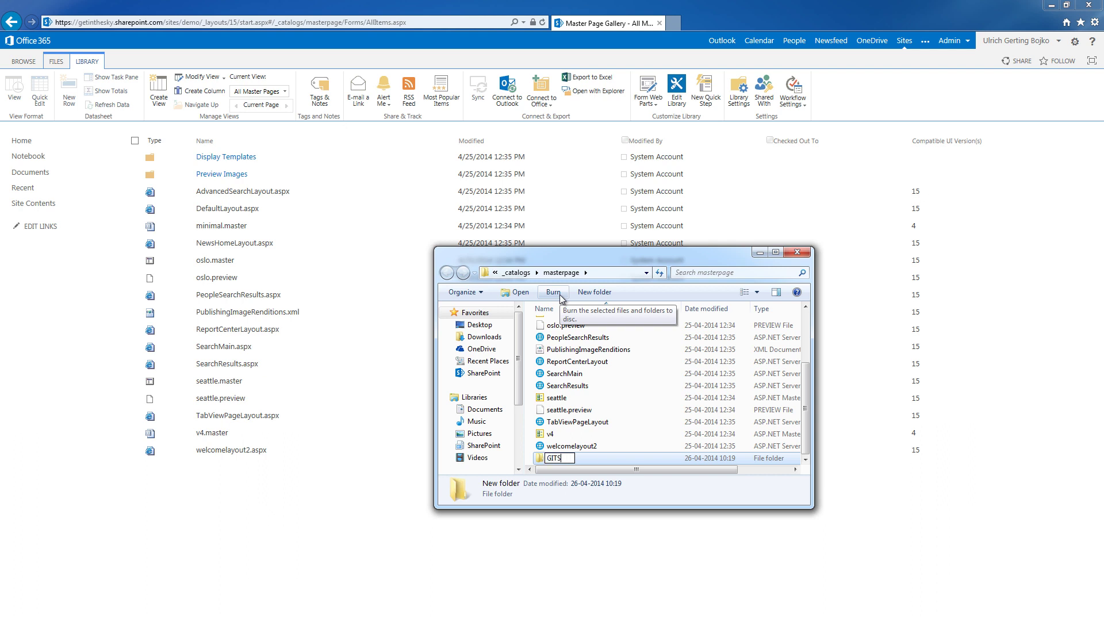
pyautogui.press('Return')
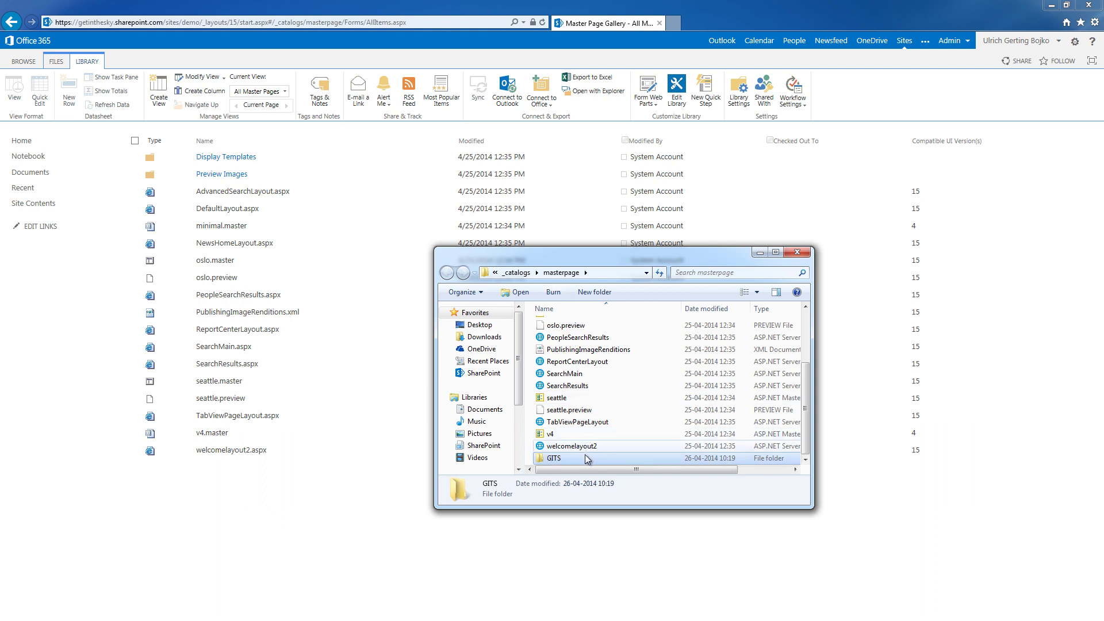
pyautogui.doubleClick(585, 455)
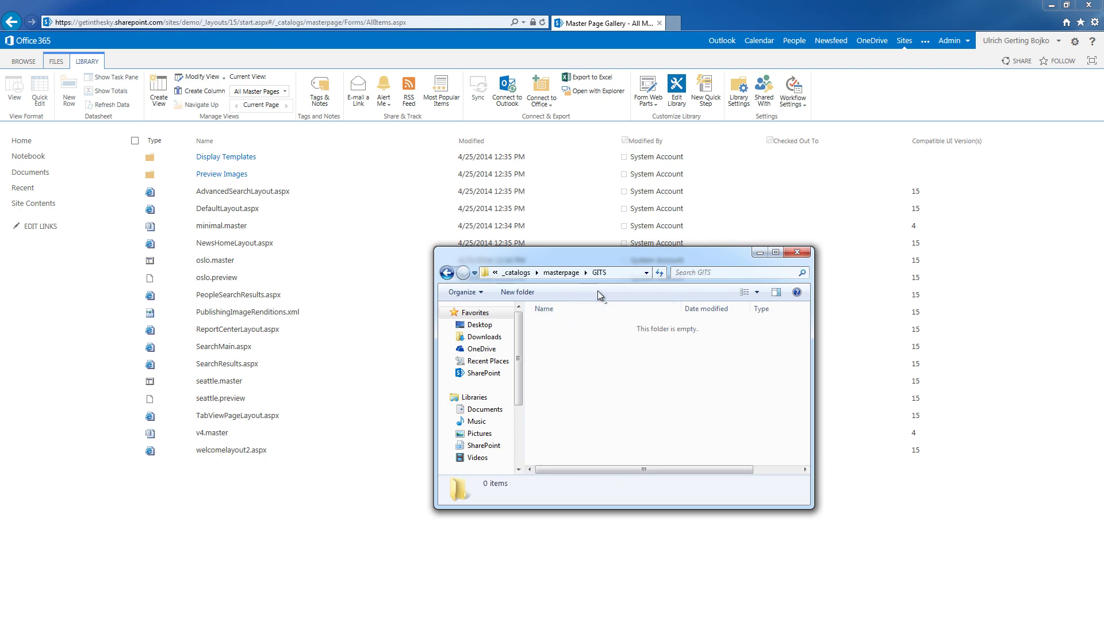
# Create and open an empty ImageGallery subfolder inside GITS, moving the window right.
pyautogui.click(529, 293)
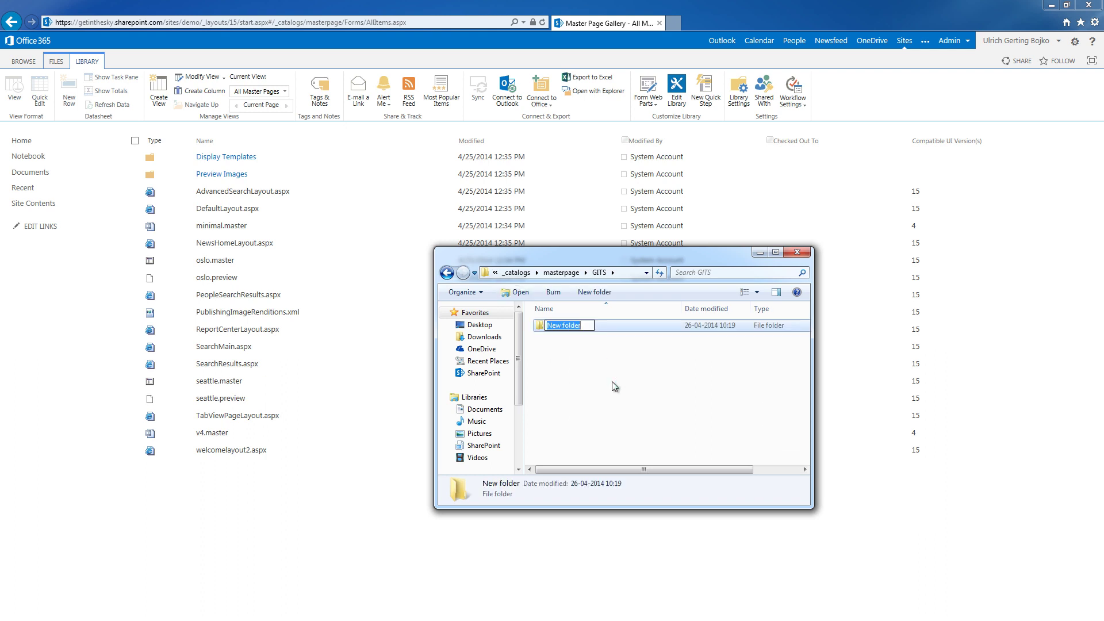
pyautogui.write('ImageGallery')
pyautogui.press('Return')
pyautogui.doubleClick(581, 326)
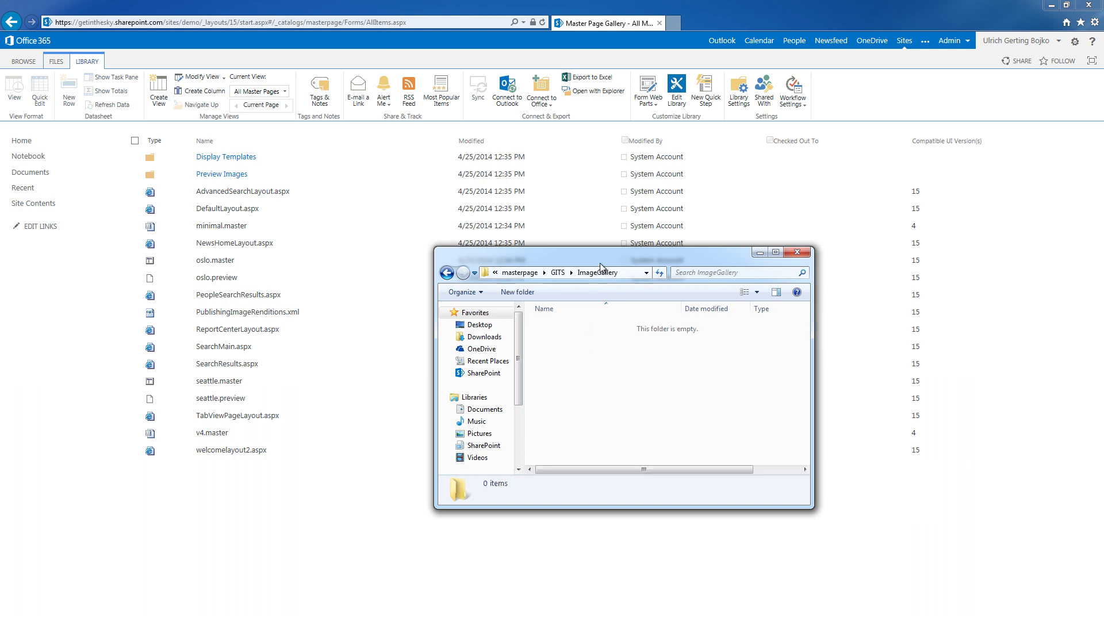
pyautogui.moveTo(599, 264); pyautogui.dragTo(685, 255)
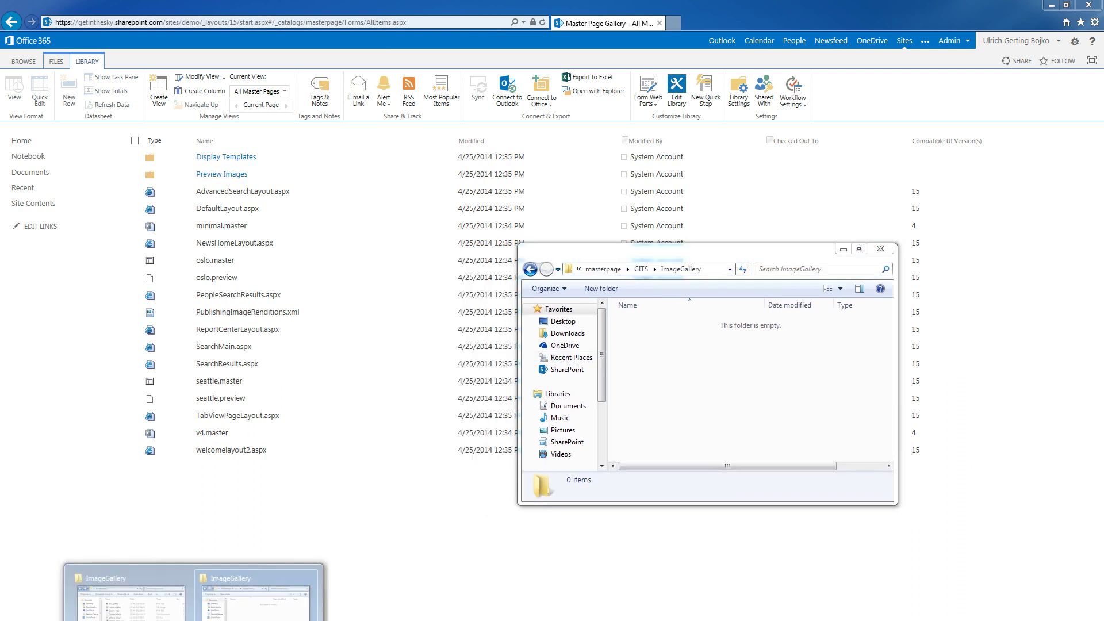
# Copy all eight local gallery files into the SharePoint ImageGallery folder.
pyautogui.click(142, 569)
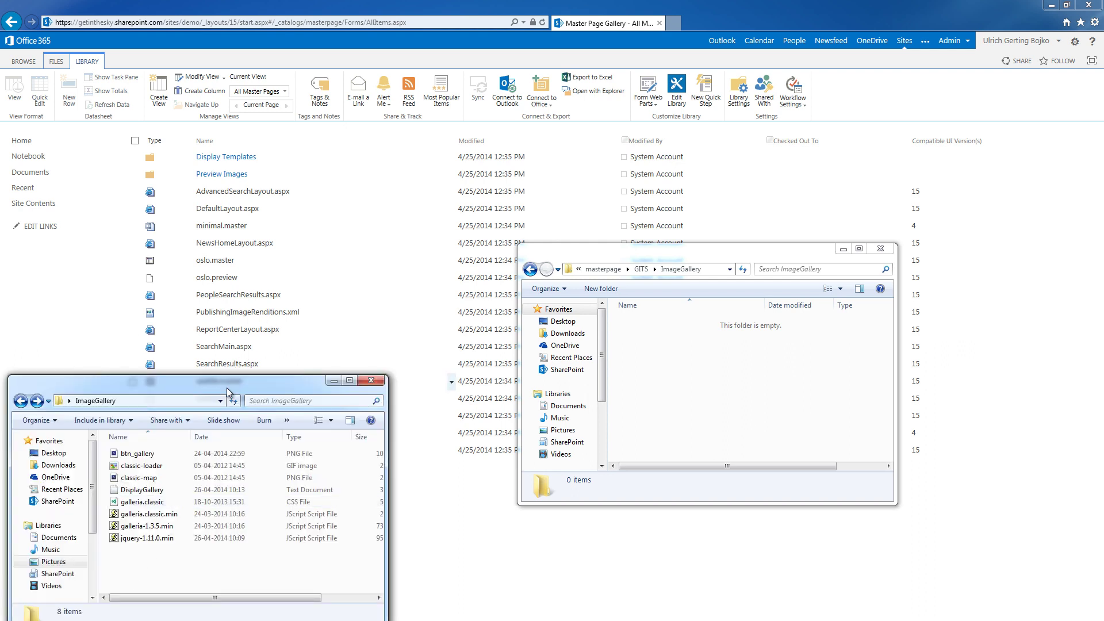
pyautogui.moveTo(230, 387); pyautogui.dragTo(254, 294)
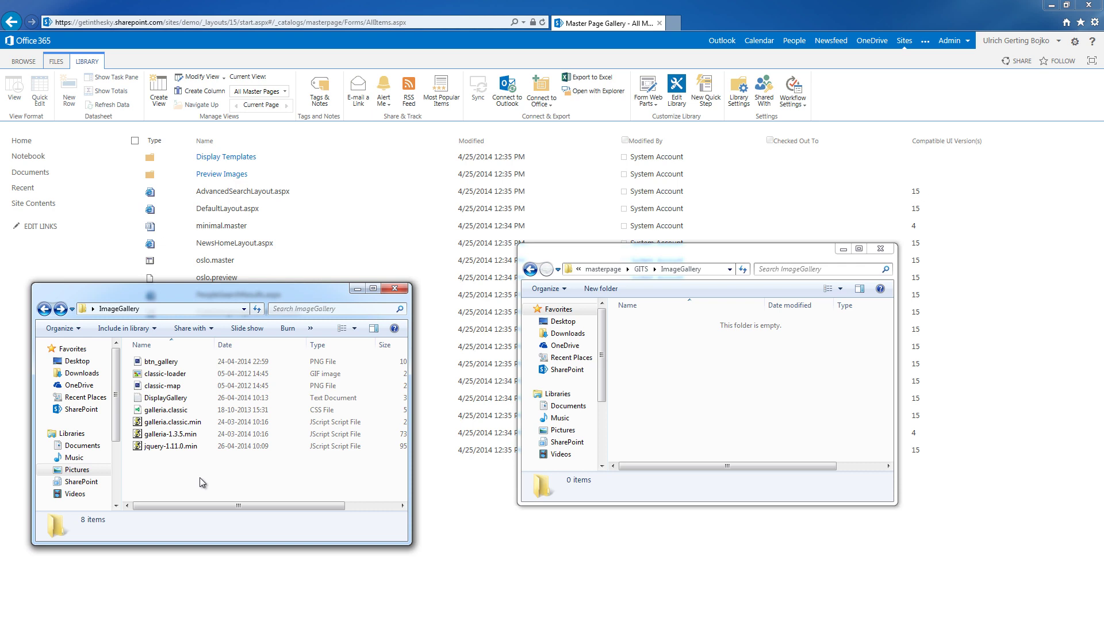
pyautogui.moveTo(202, 477); pyautogui.dragTo(671, 392)
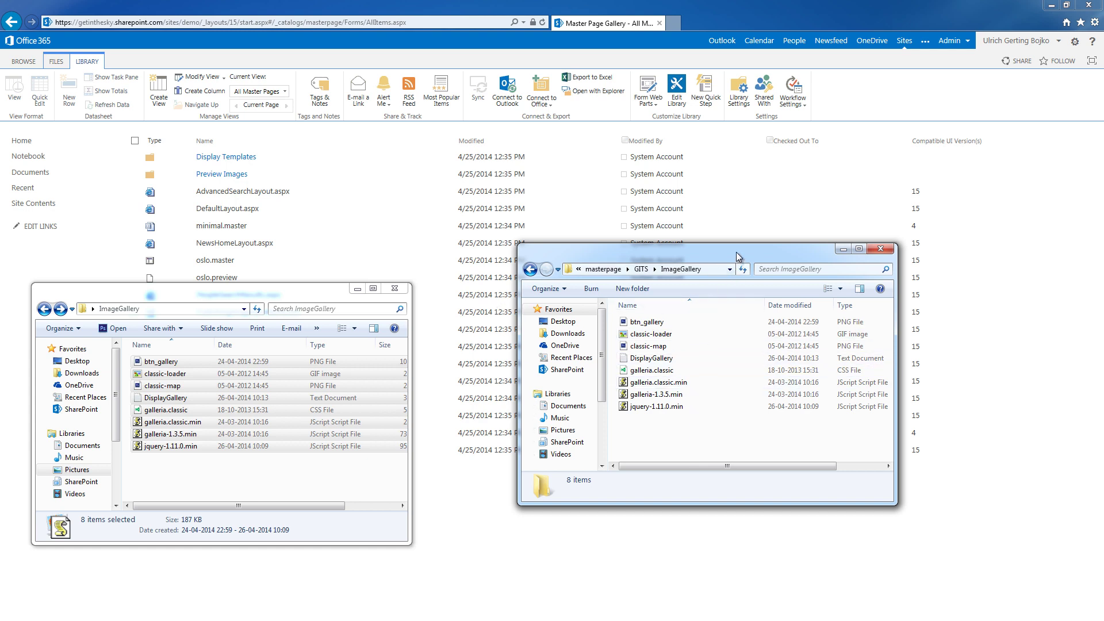
# Copy the SharePoint ImageGallery folder path from the address bar and bring up DisplayGallery's options.
pyautogui.moveTo(729, 251); pyautogui.dragTo(709, 242)
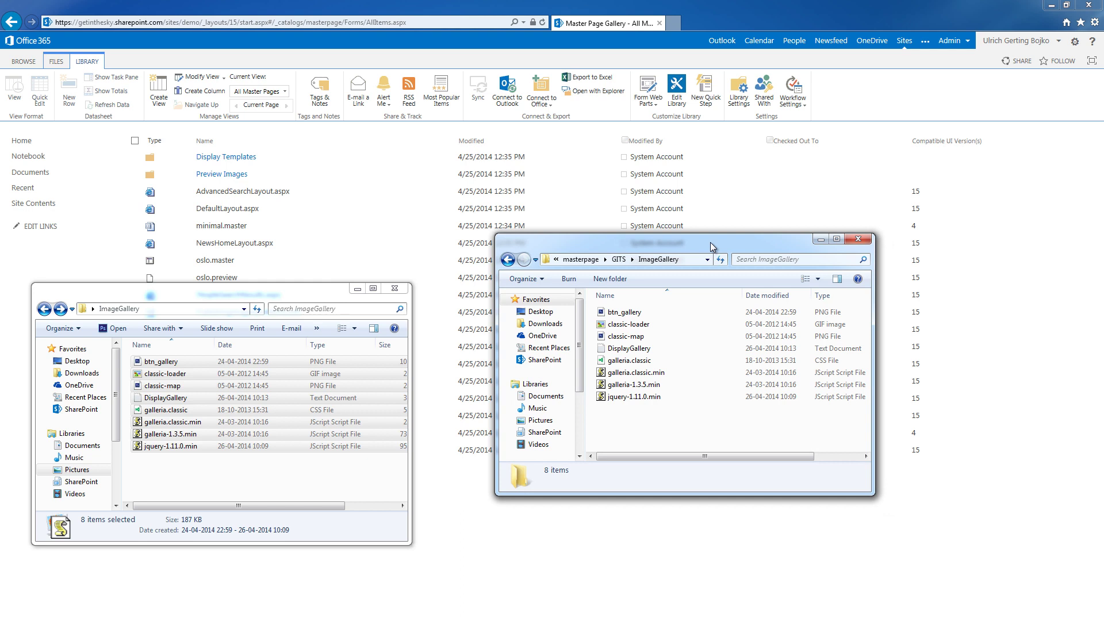
pyautogui.click(691, 260)
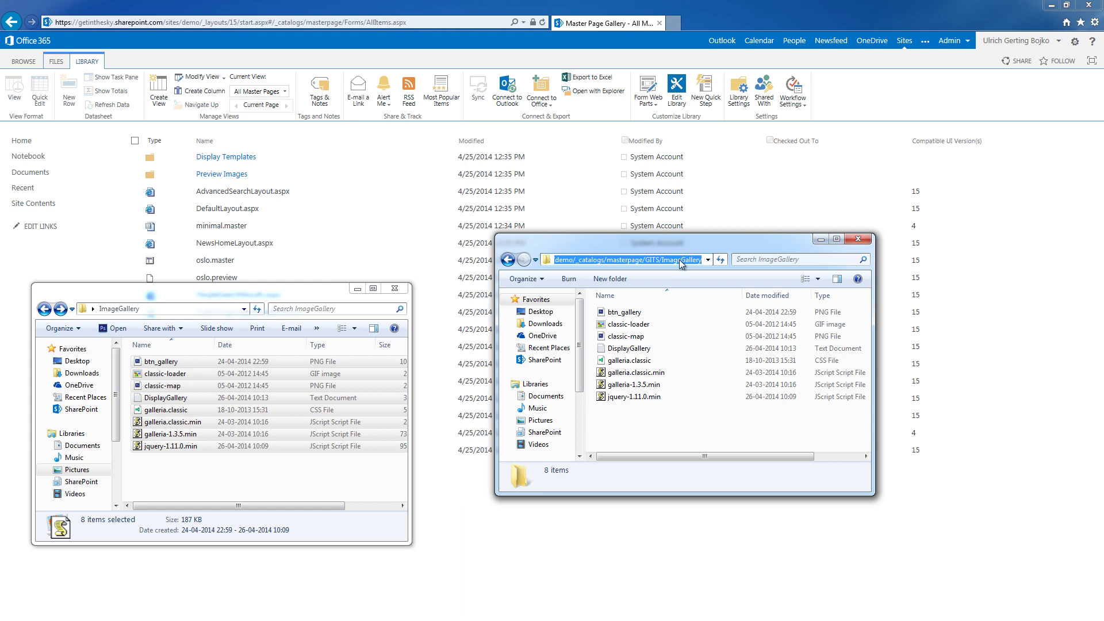
pyautogui.rightClick(679, 260)
pyautogui.click(698, 294)
pyautogui.click(675, 426)
pyautogui.click(631, 350)
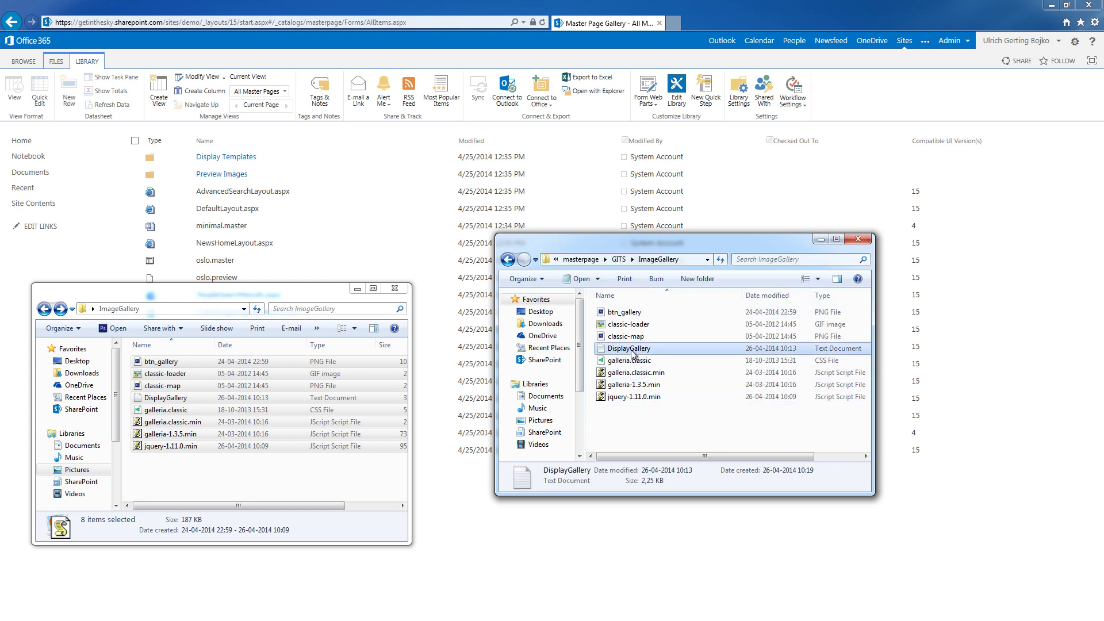
pyautogui.rightClick(632, 351)
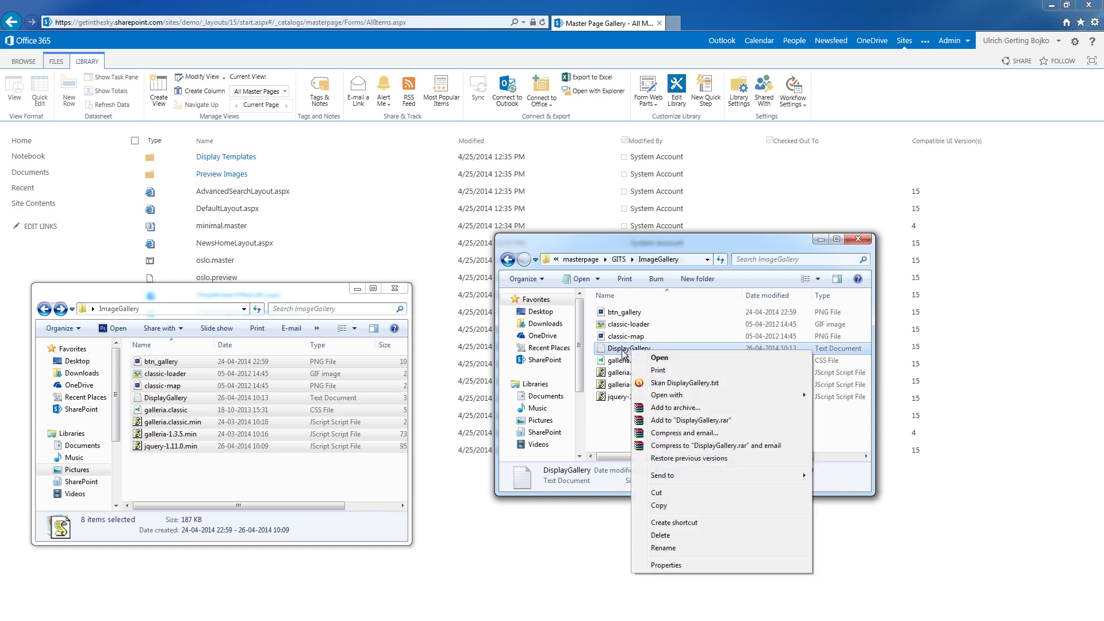
# Open DisplayGallery in Visual Studio Express and copy /sites/demo from the pasted folder URL.
pyautogui.moveTo(718, 395)
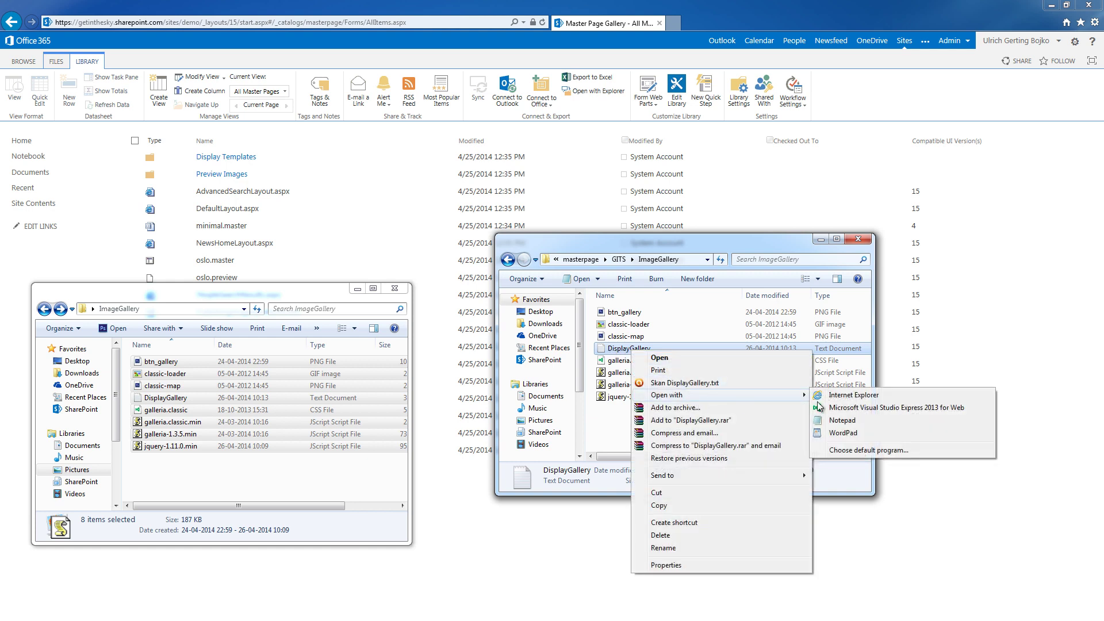
pyautogui.click(834, 408)
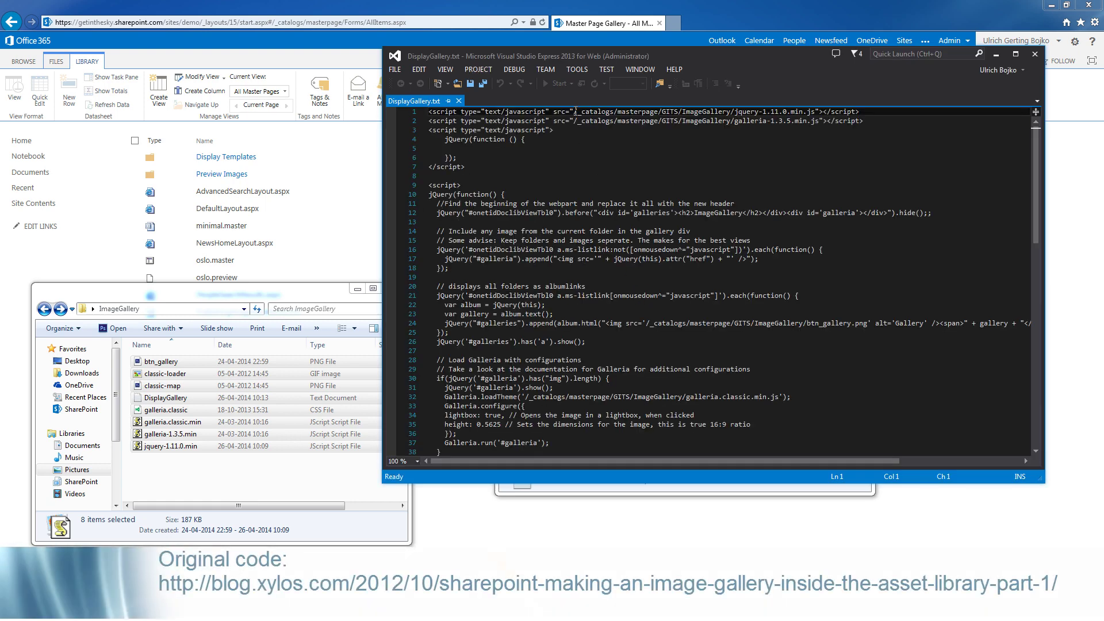
pyautogui.click(469, 175)
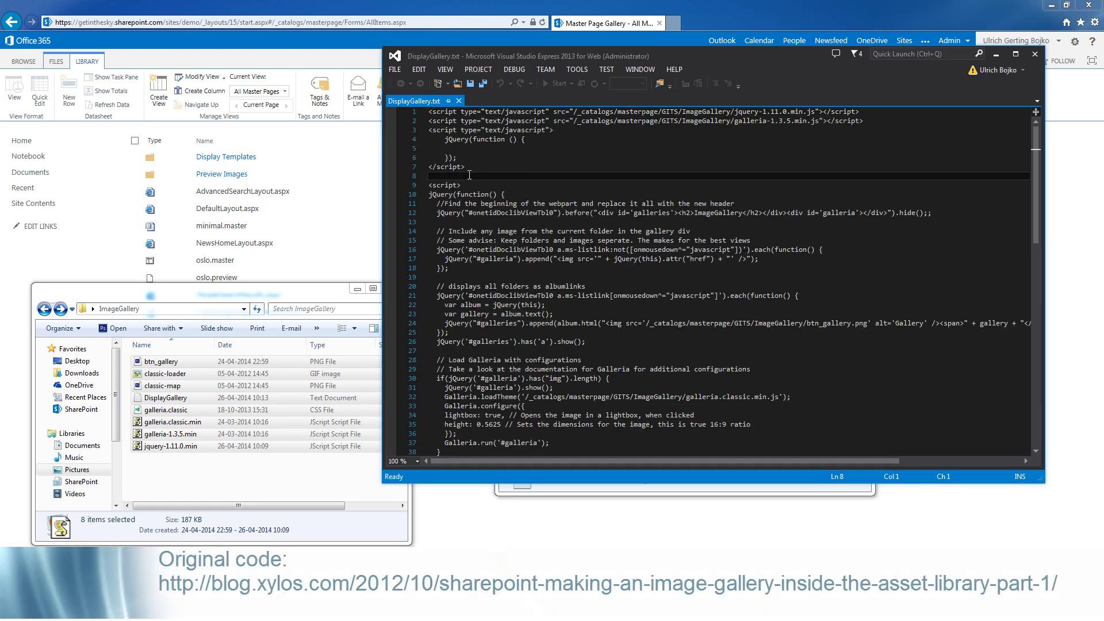
pyautogui.hotkey('ctrl', 'v')
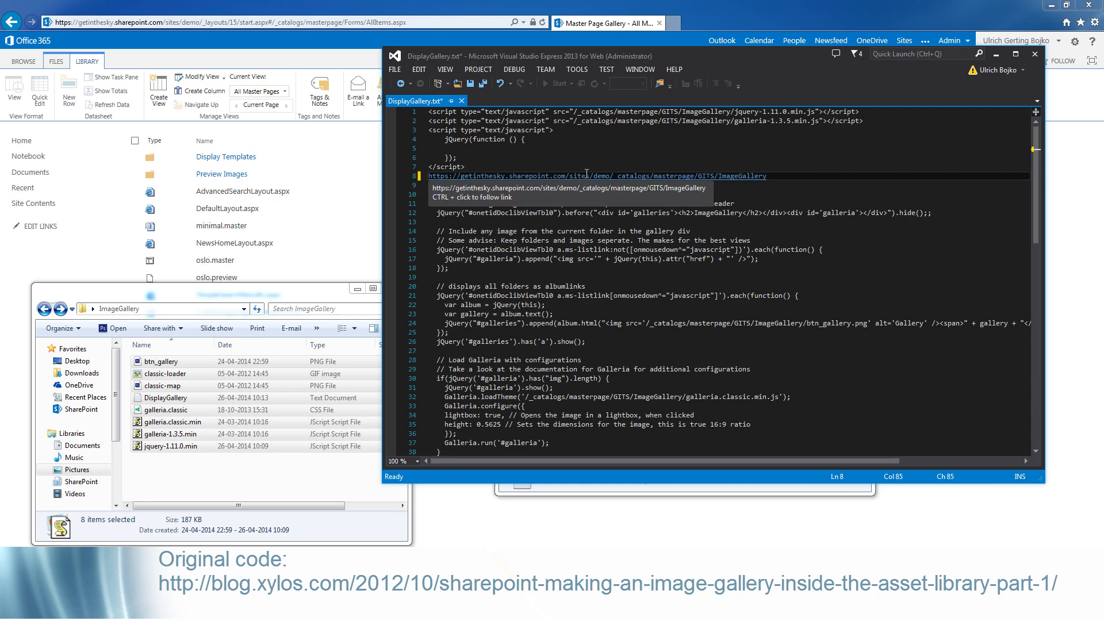
pyautogui.moveTo(565, 177); pyautogui.dragTo(610, 178)
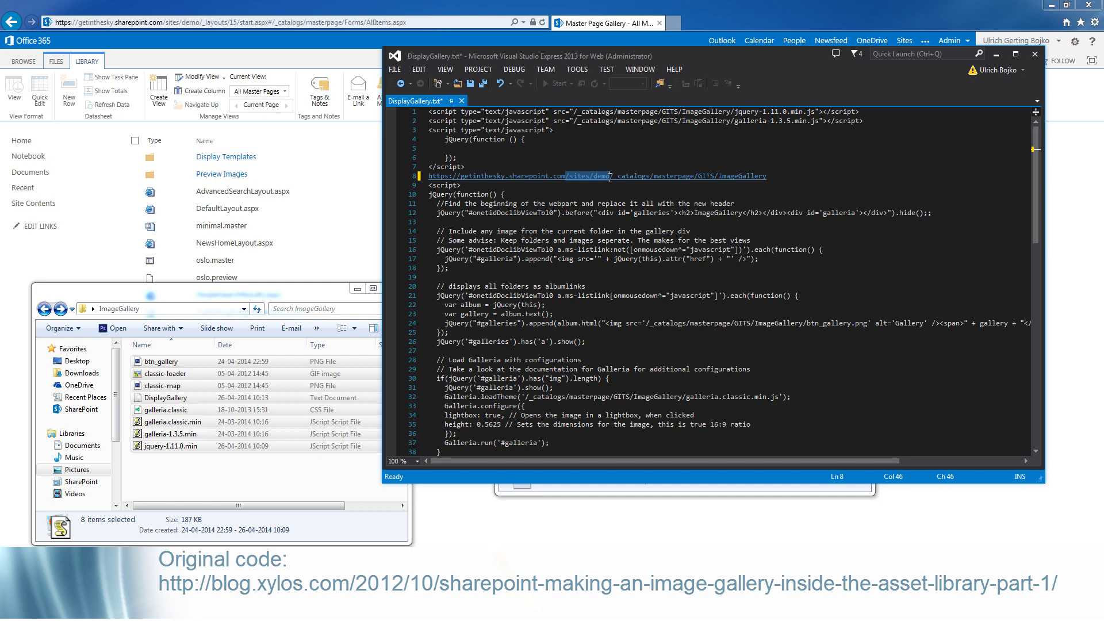
pyautogui.hotkey('ctrl', 'z')
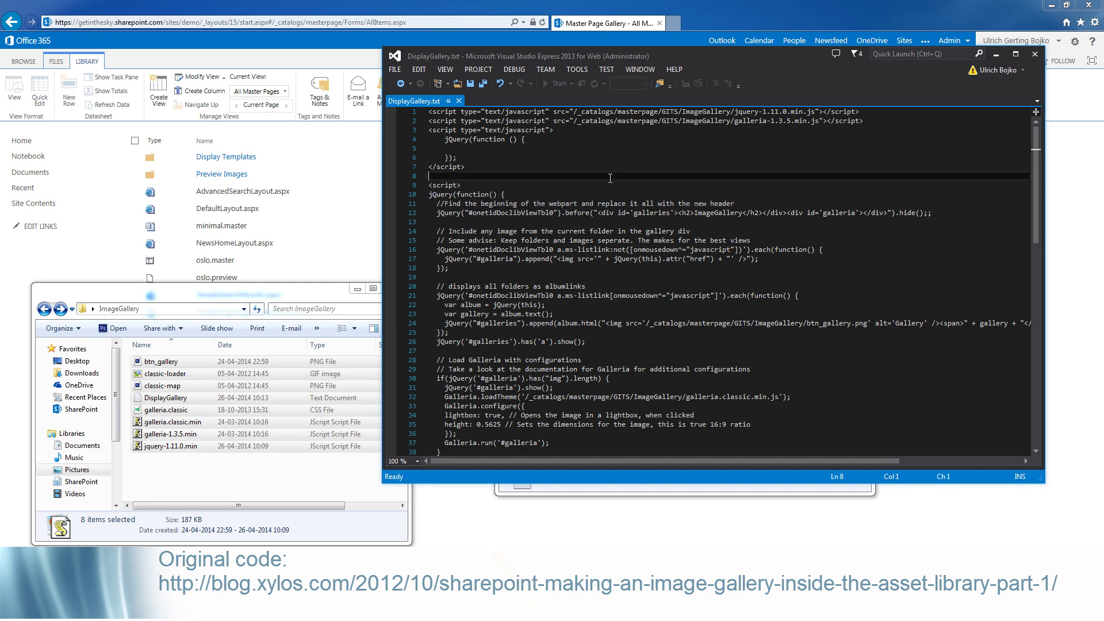
# Insert /sites/demo before /_catalogs in the script paths on lines 1 and 2.
pyautogui.click(570, 111)
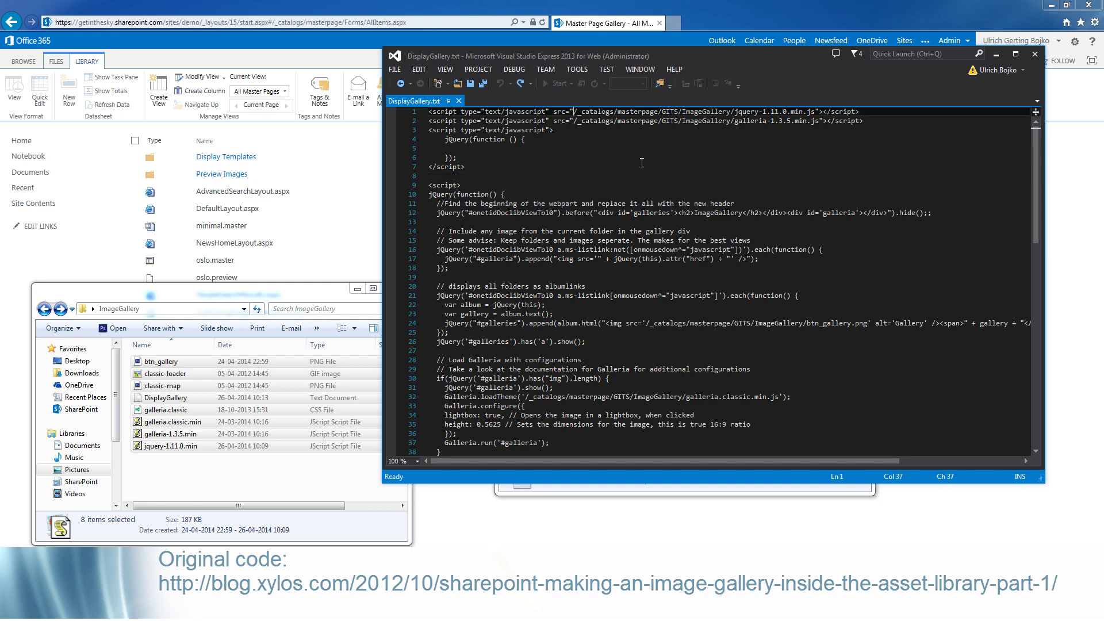
pyautogui.hotkey('ctrl', 'v')
pyautogui.click(575, 121)
pyautogui.hotkey('ctrl', 'v')
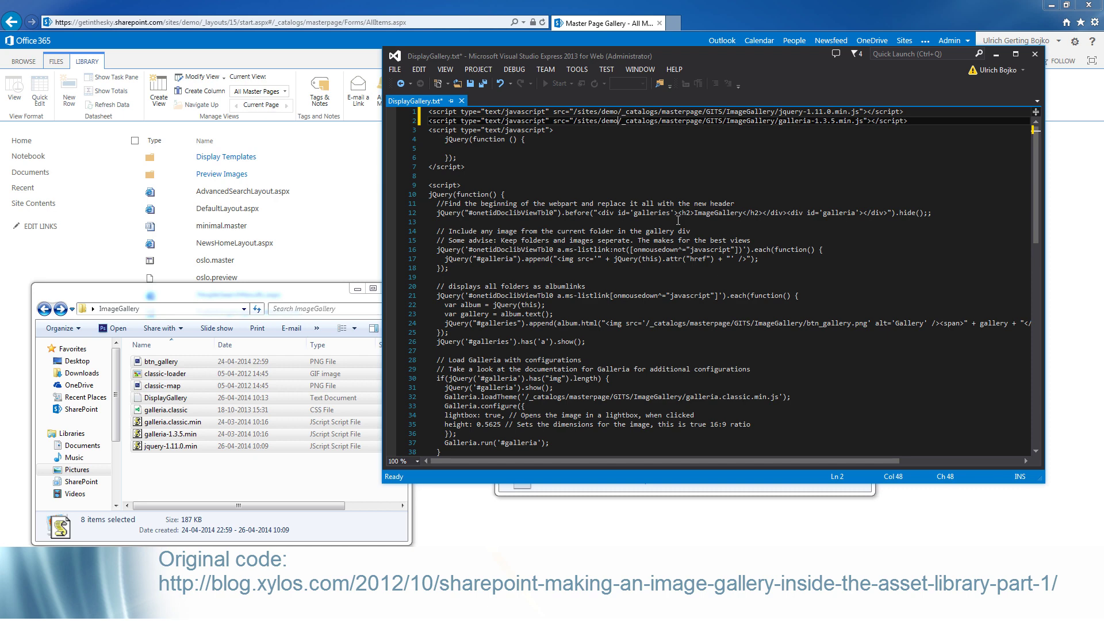
# Prefix the gallery button and theme paths with /sites/demo, then save and close the editor.
pyautogui.click(647, 325)
pyautogui.hotkey('ctrl', 'v')
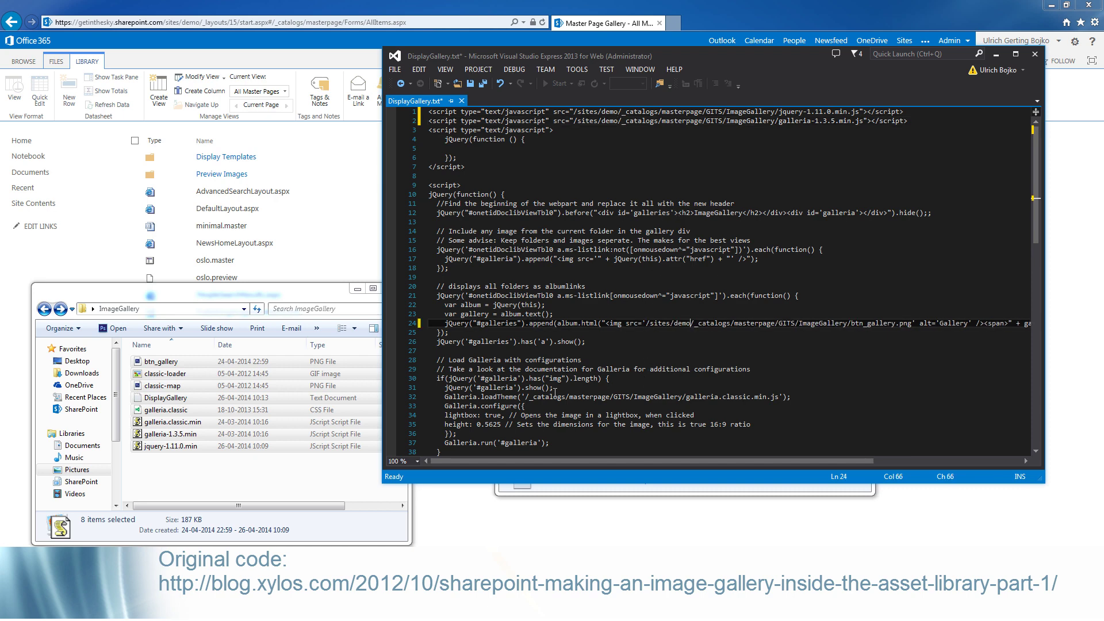
pyautogui.click(529, 397)
pyautogui.hotkey('ctrl', 'v')
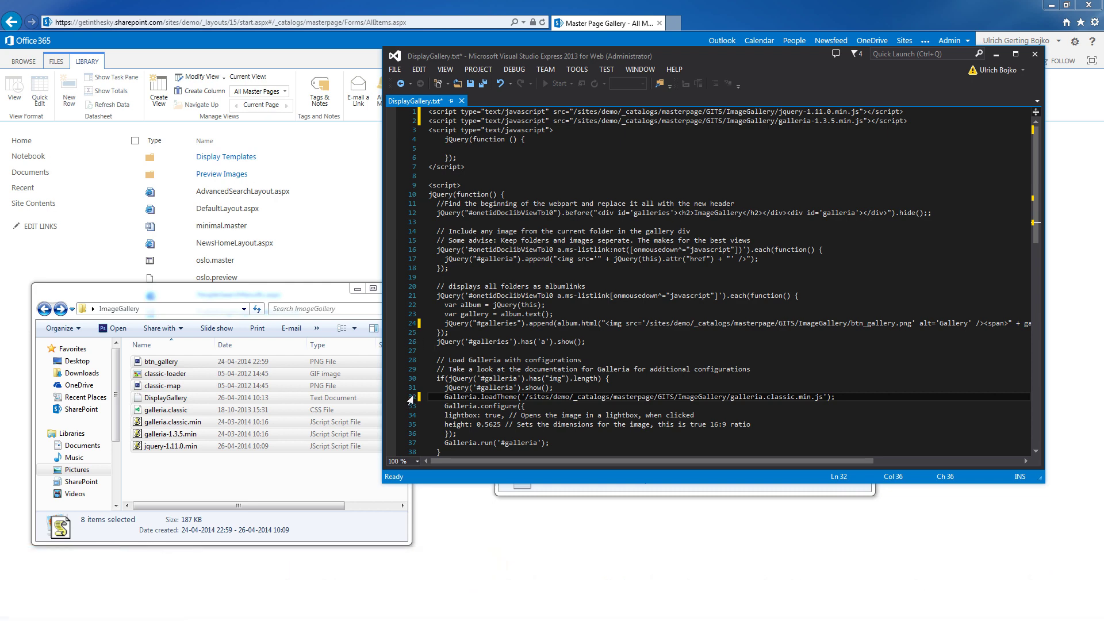
pyautogui.click(470, 83)
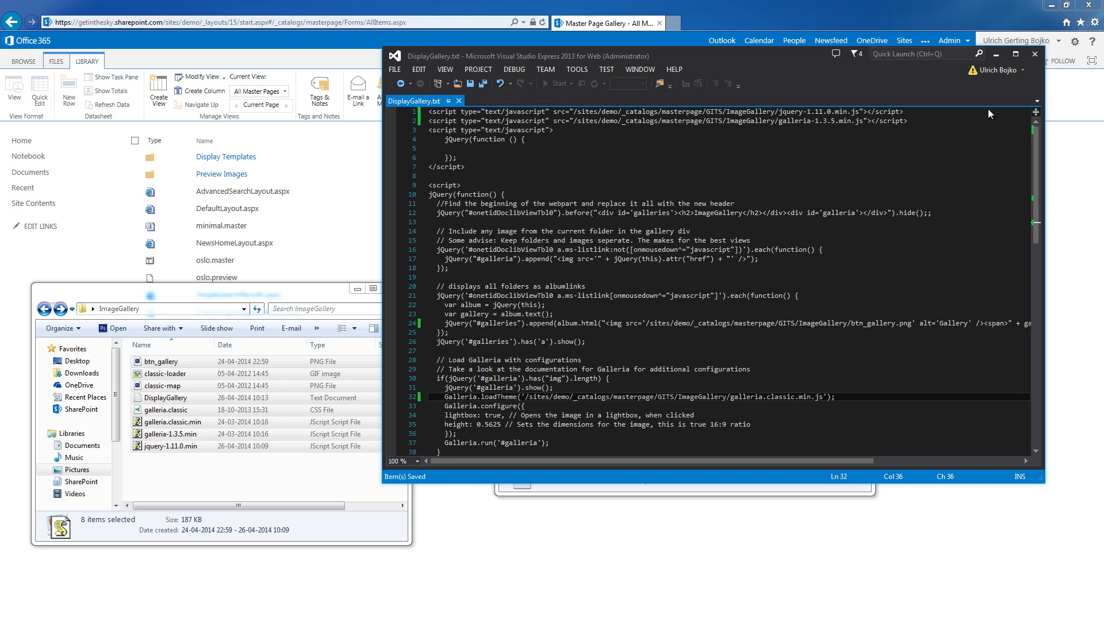
pyautogui.click(1035, 54)
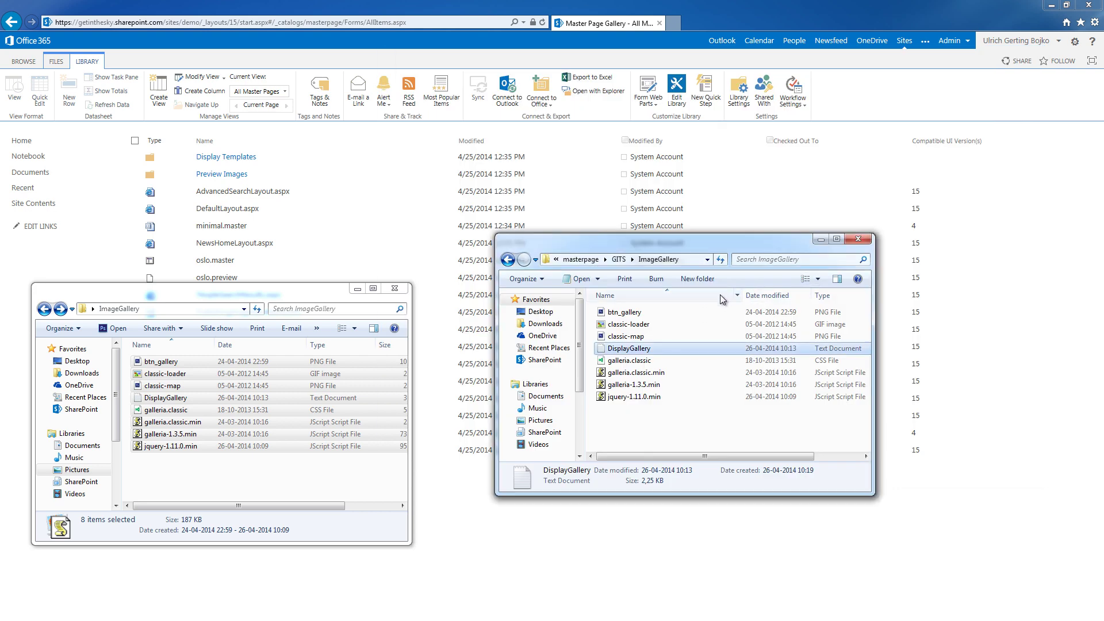
# Open GITS > ImageGallery and check out all eight files.
pyautogui.click(105, 261)
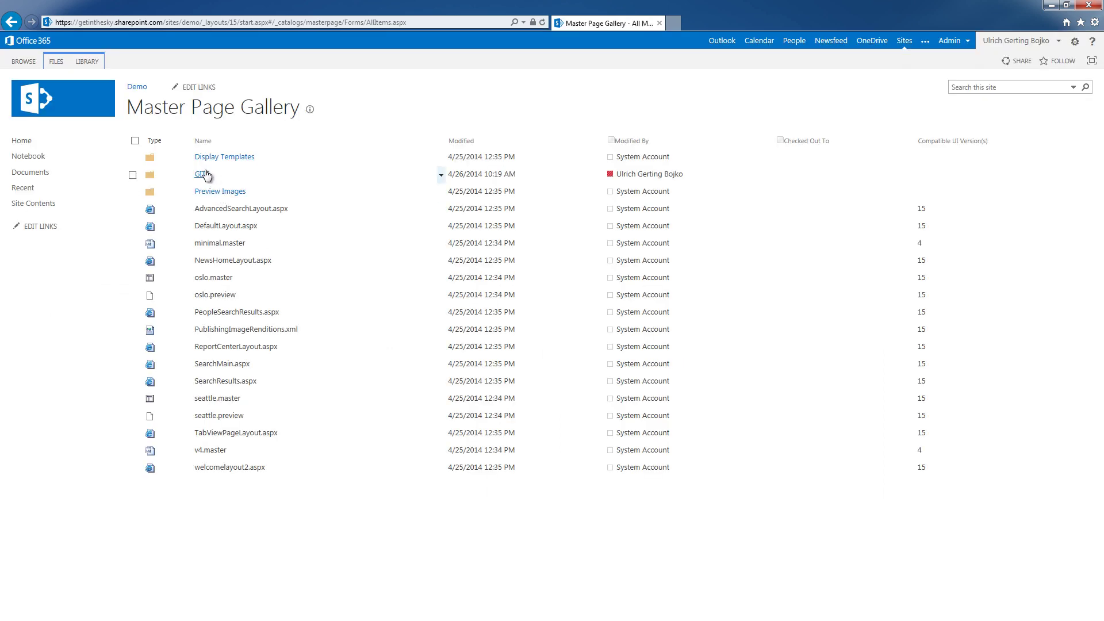
pyautogui.click(204, 175)
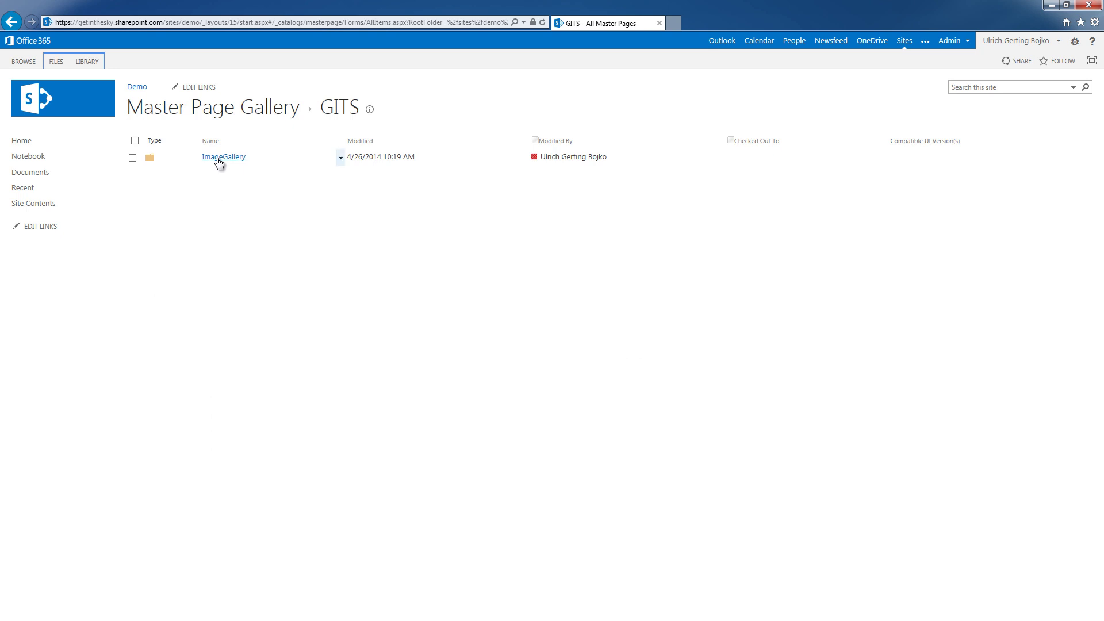
pyautogui.click(219, 161)
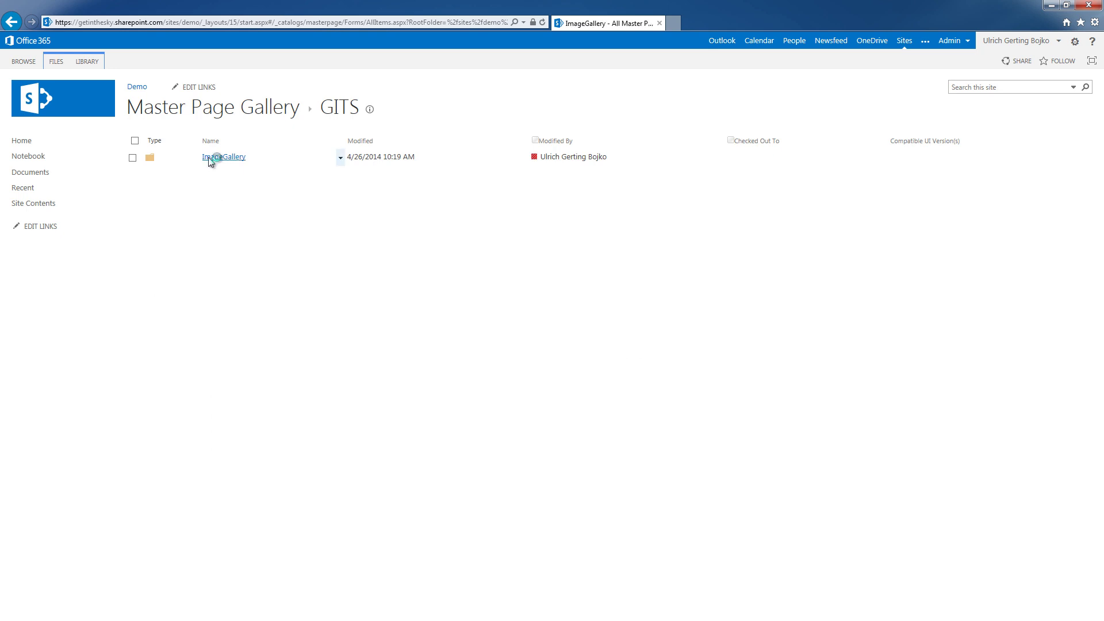
pyautogui.click(135, 140)
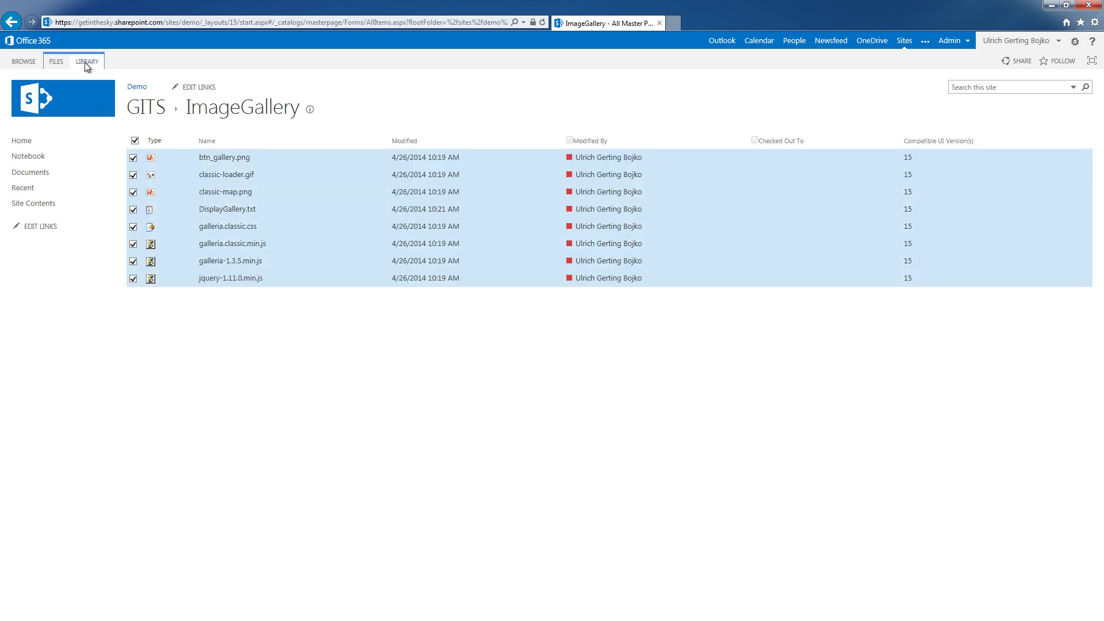
pyautogui.click(86, 61)
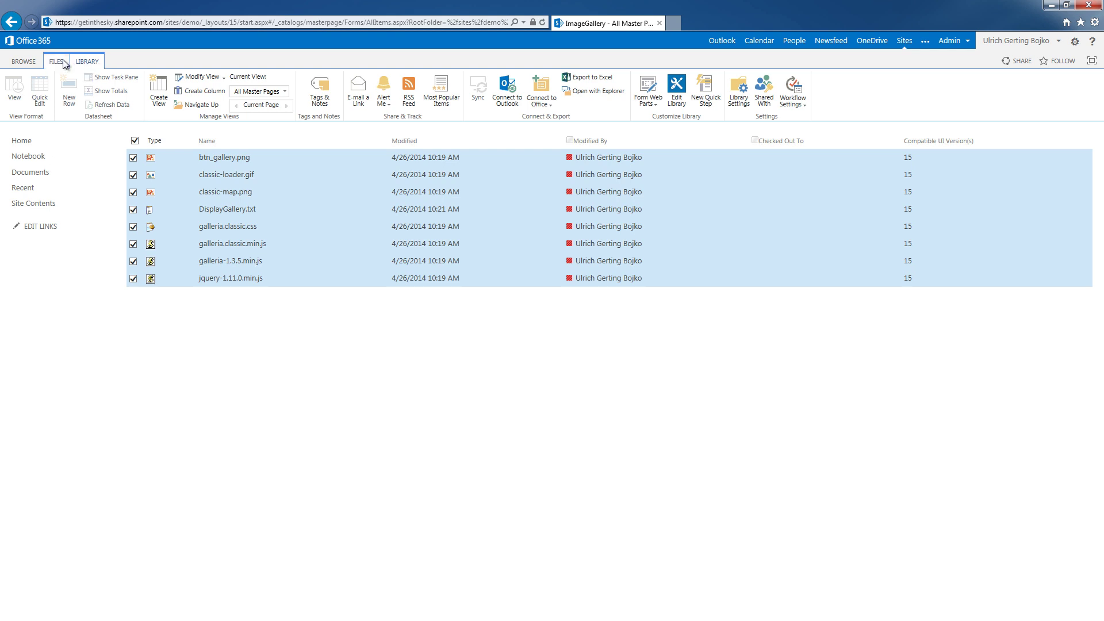
pyautogui.click(64, 62)
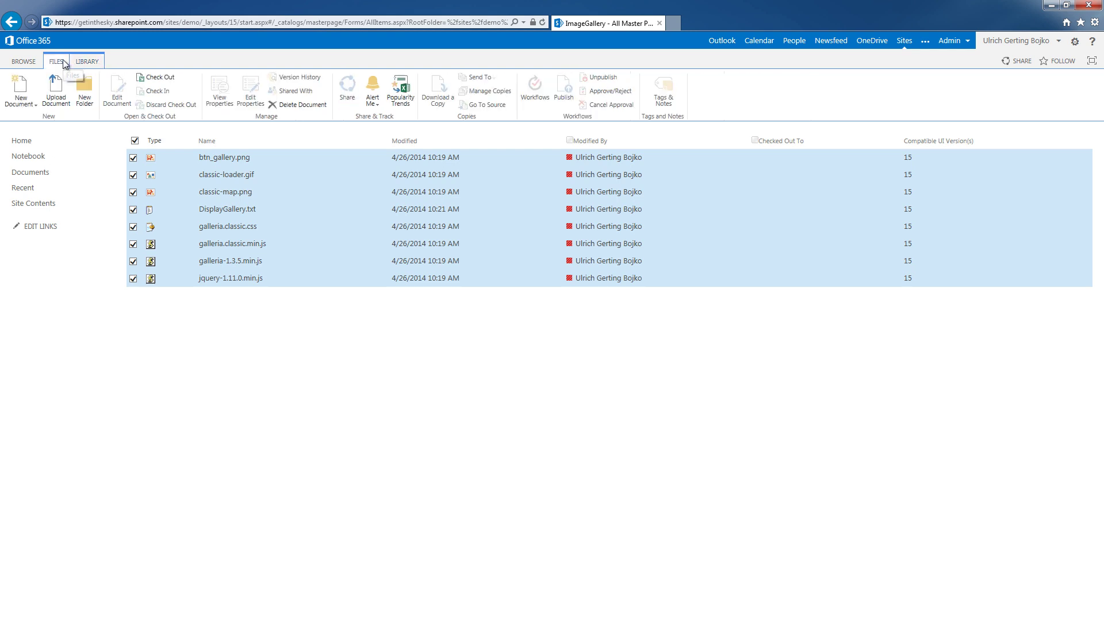
pyautogui.click(147, 78)
pyautogui.click(586, 381)
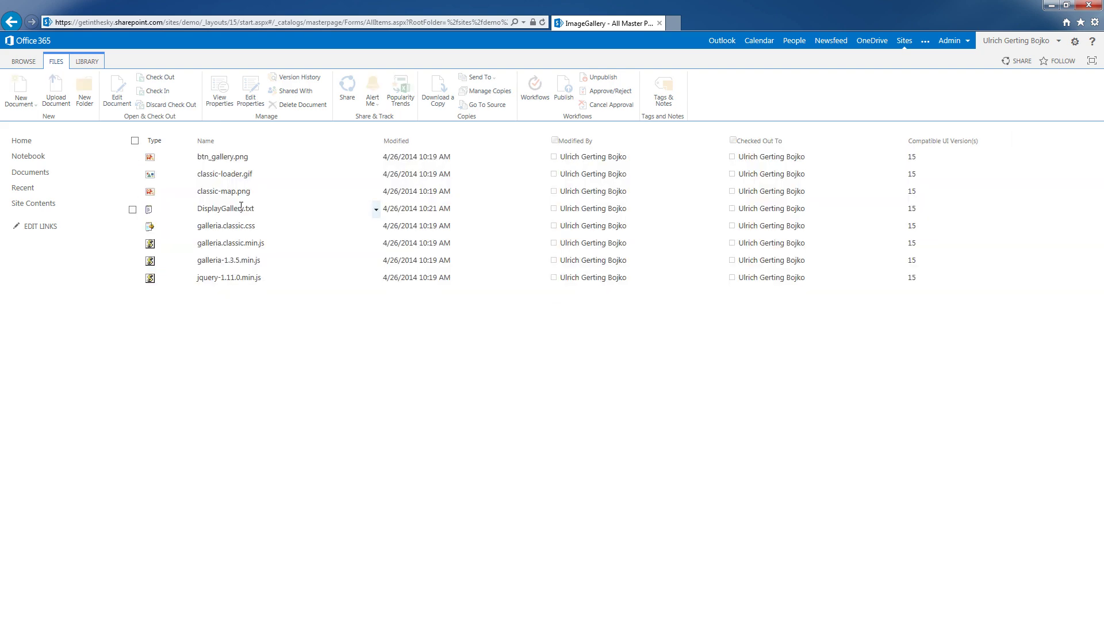
# Check all eight files back in without keeping them checked out.
pyautogui.click(134, 141)
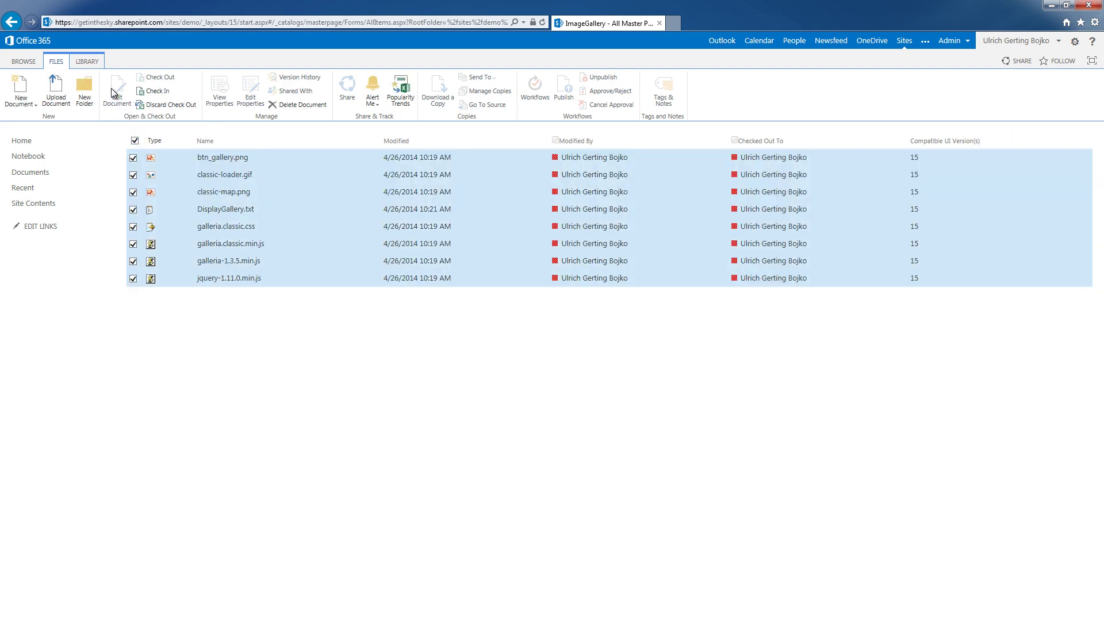
pyautogui.click(145, 94)
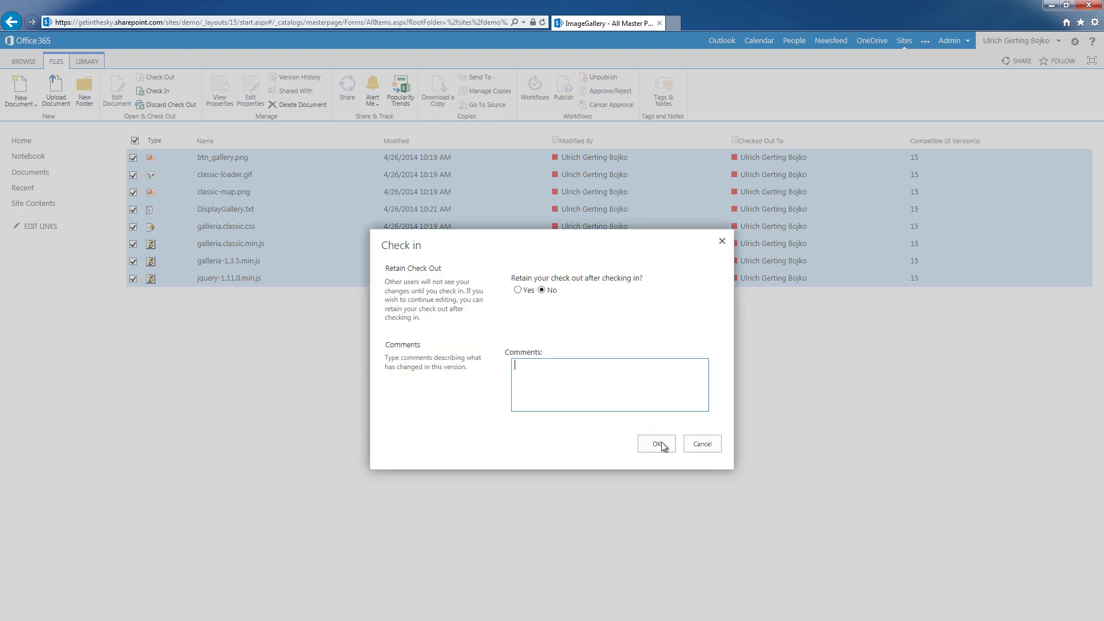
pyautogui.click(657, 444)
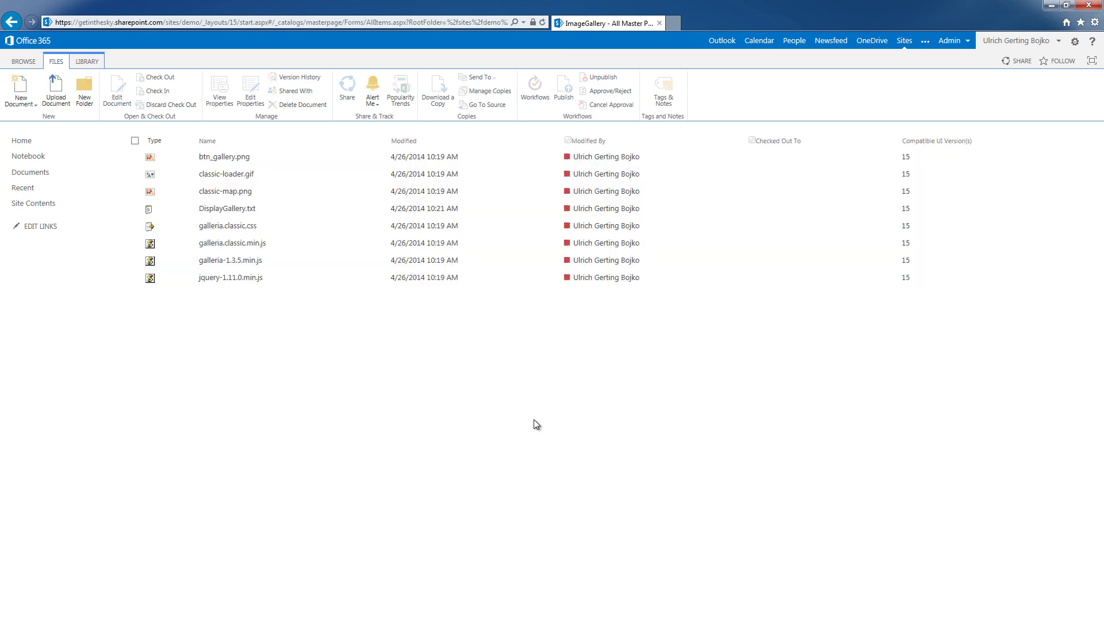
# From Site Contents, add a Picture Library app named ImageGallery.
pyautogui.click(49, 207)
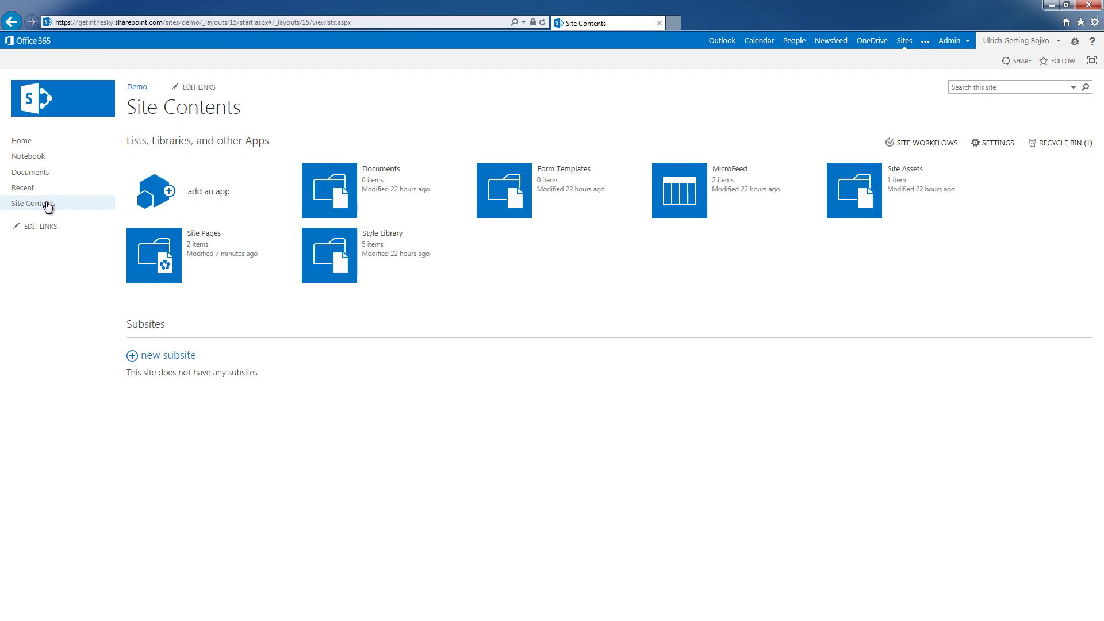
pyautogui.click(213, 197)
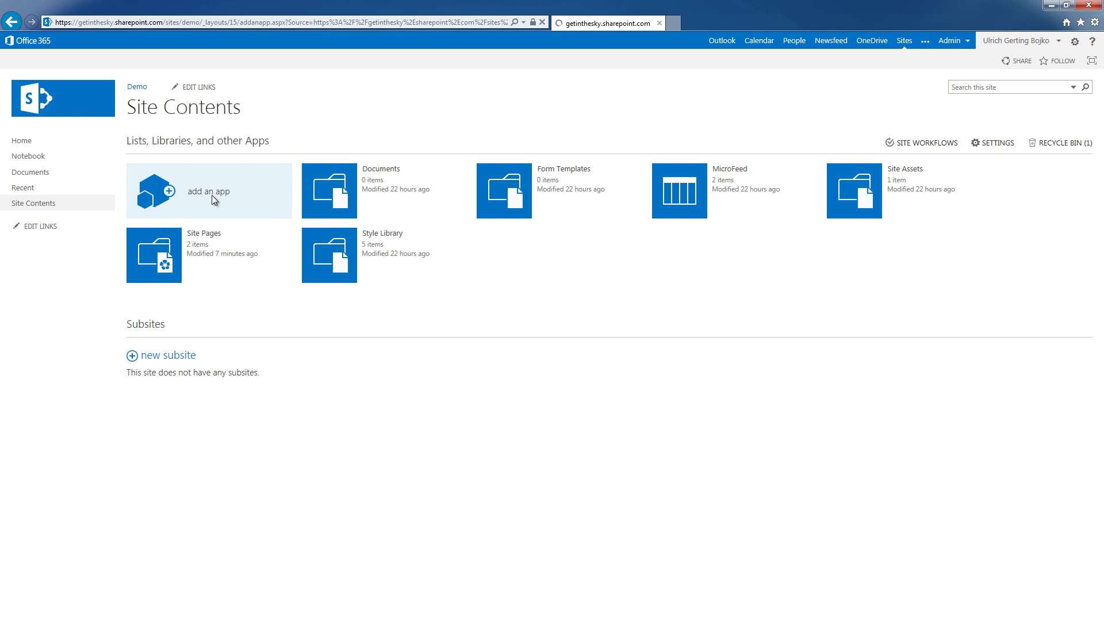
pyautogui.click(468, 358)
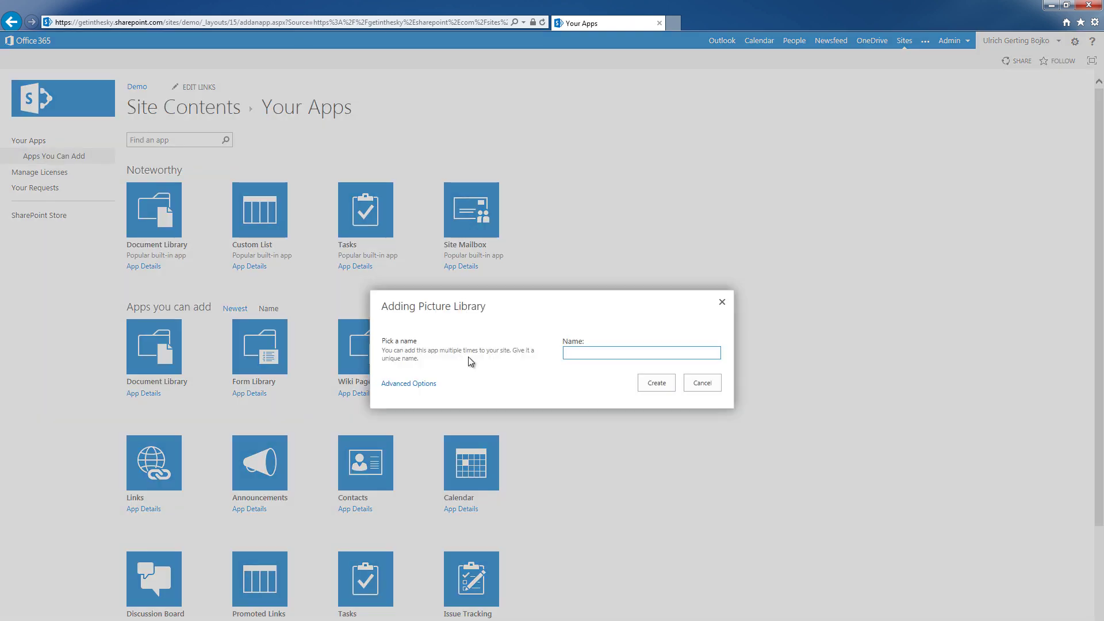
pyautogui.write('ImageGallery')
pyautogui.click(672, 382)
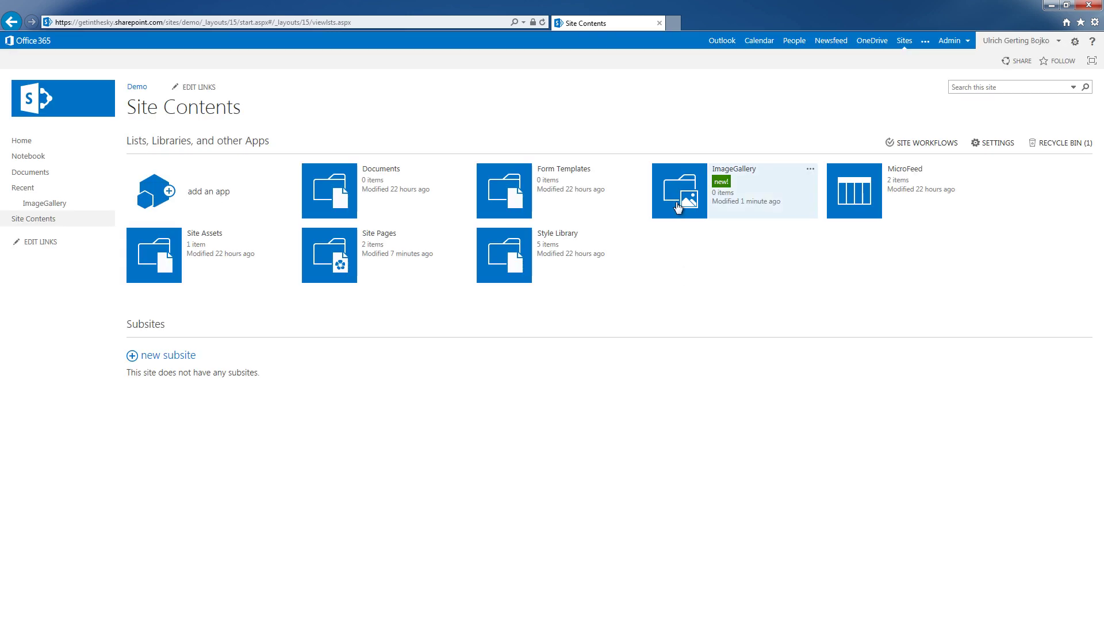
# Create a Gallery view from All Pictures, hiding the Modified, File Size and Picture Size columns.
pyautogui.click(677, 205)
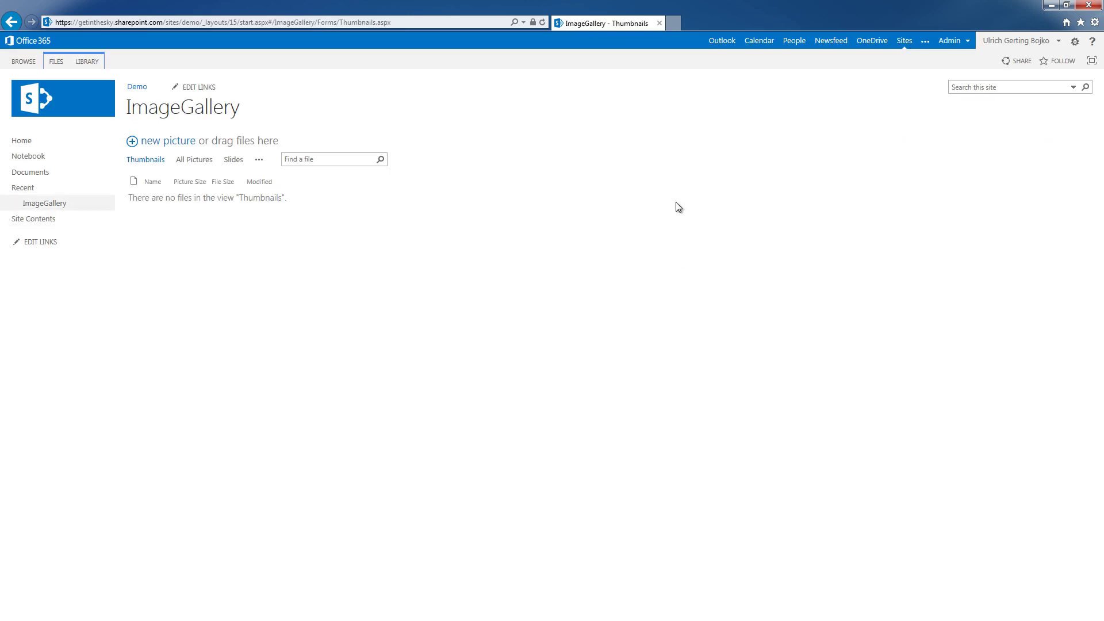
pyautogui.click(259, 162)
pyautogui.click(265, 195)
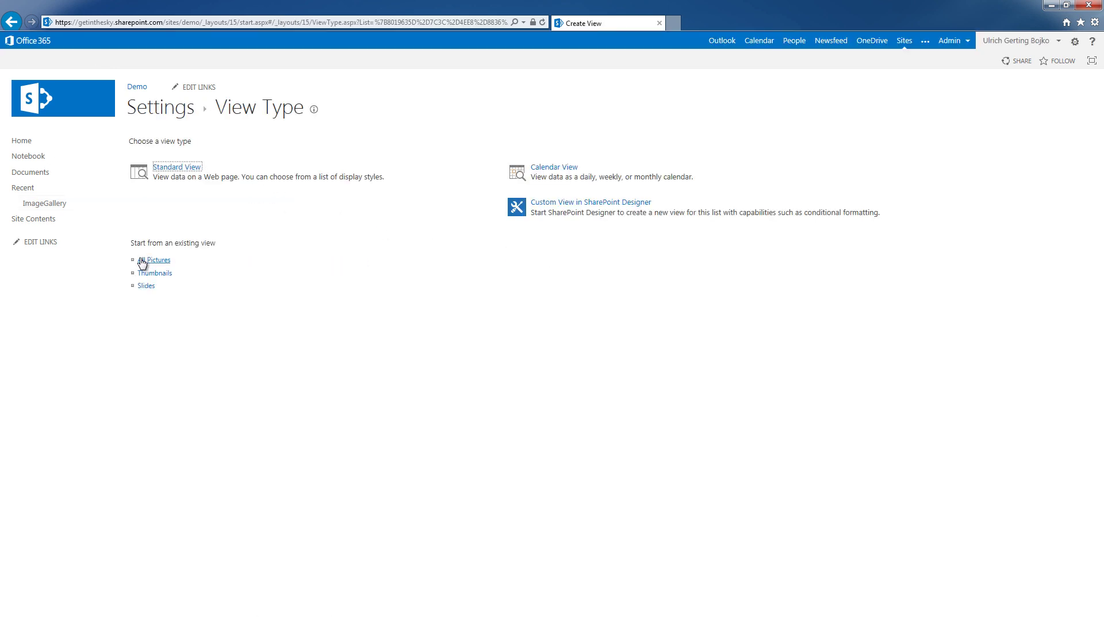
pyautogui.click(159, 263)
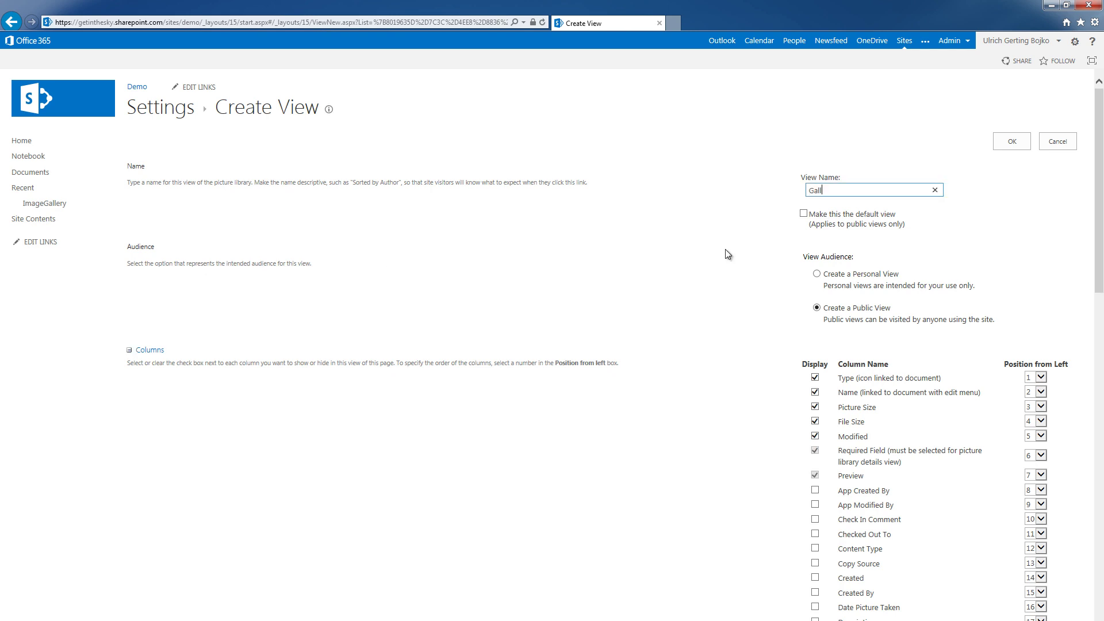
pyautogui.click(815, 435)
pyautogui.click(816, 421)
pyautogui.click(814, 407)
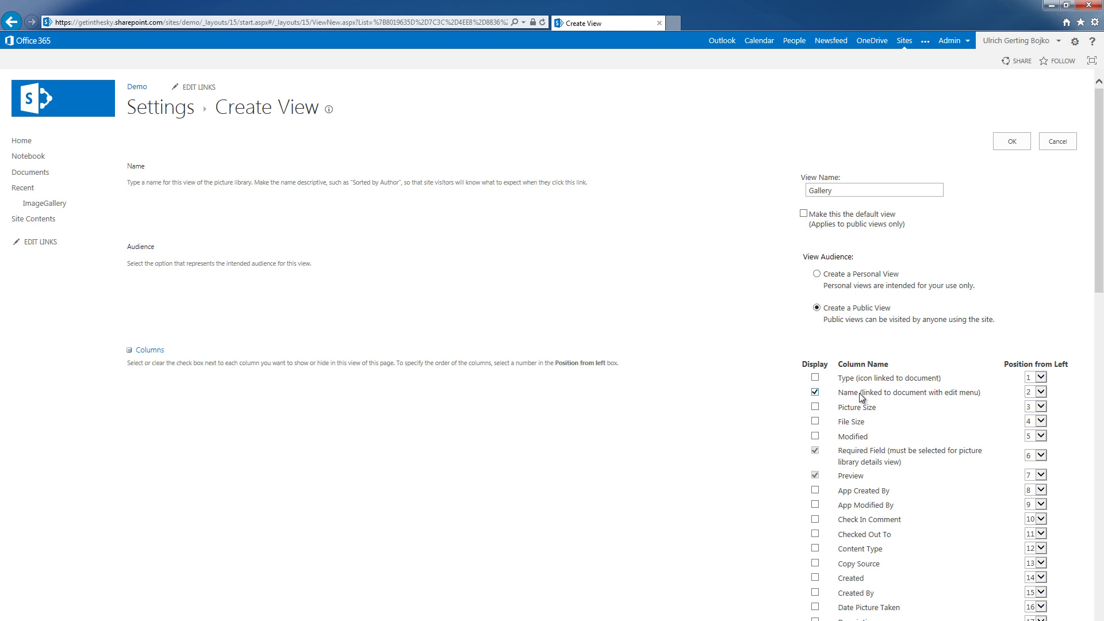
pyautogui.click(1004, 140)
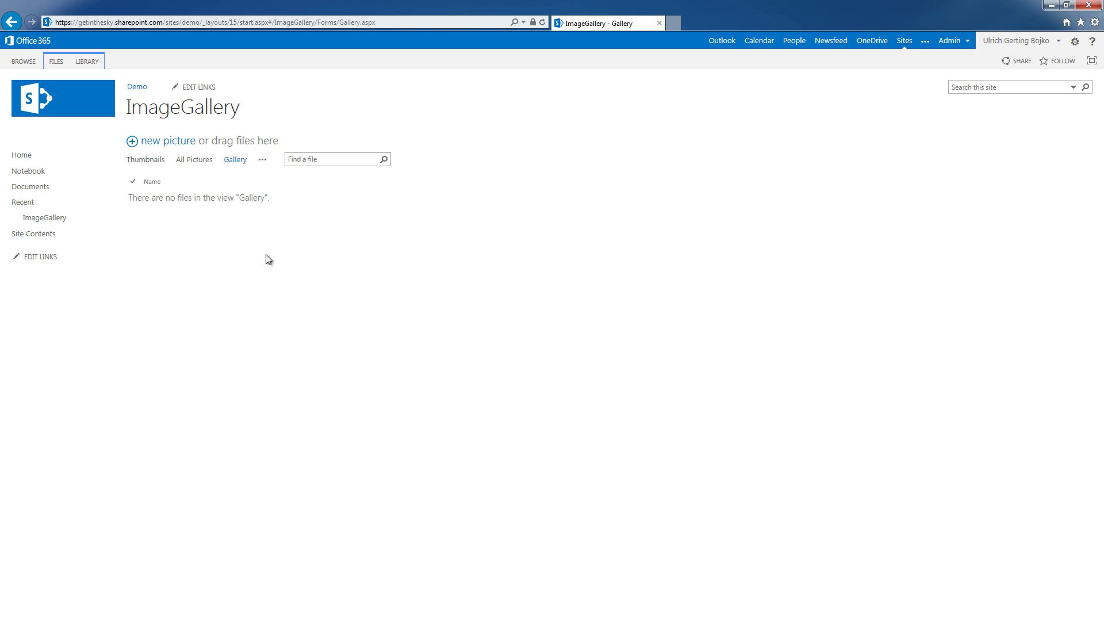
# Open the empty ImageGallery library as an Explorer folder window.
pyautogui.click(57, 61)
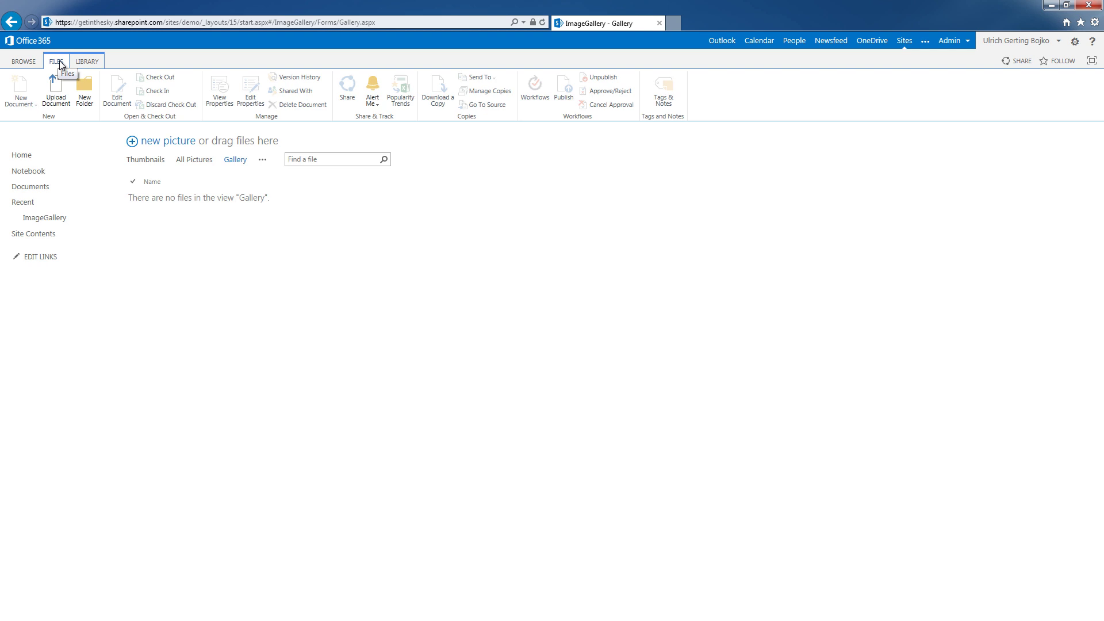
pyautogui.click(80, 60)
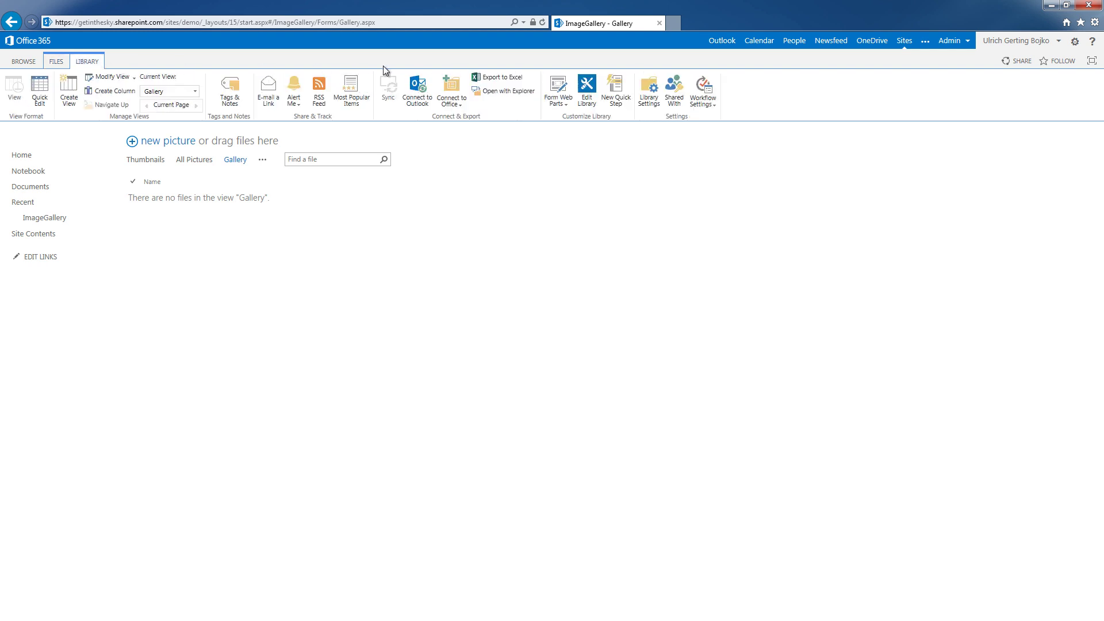
pyautogui.click(487, 91)
pyautogui.moveTo(632, 254); pyautogui.dragTo(605, 220)
# From Pictures > Sample Pictures, check GalleryOne, then drag GalleryOne and GalleryTwo into ImageGallery.
pyautogui.moveTo(183, 619)
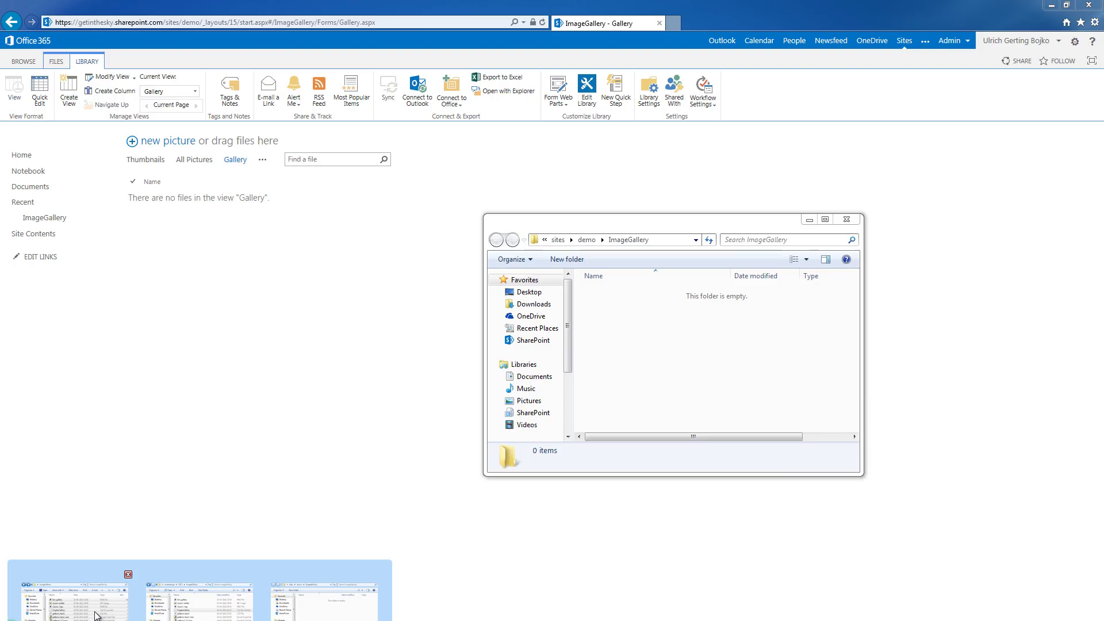
pyautogui.click(97, 616)
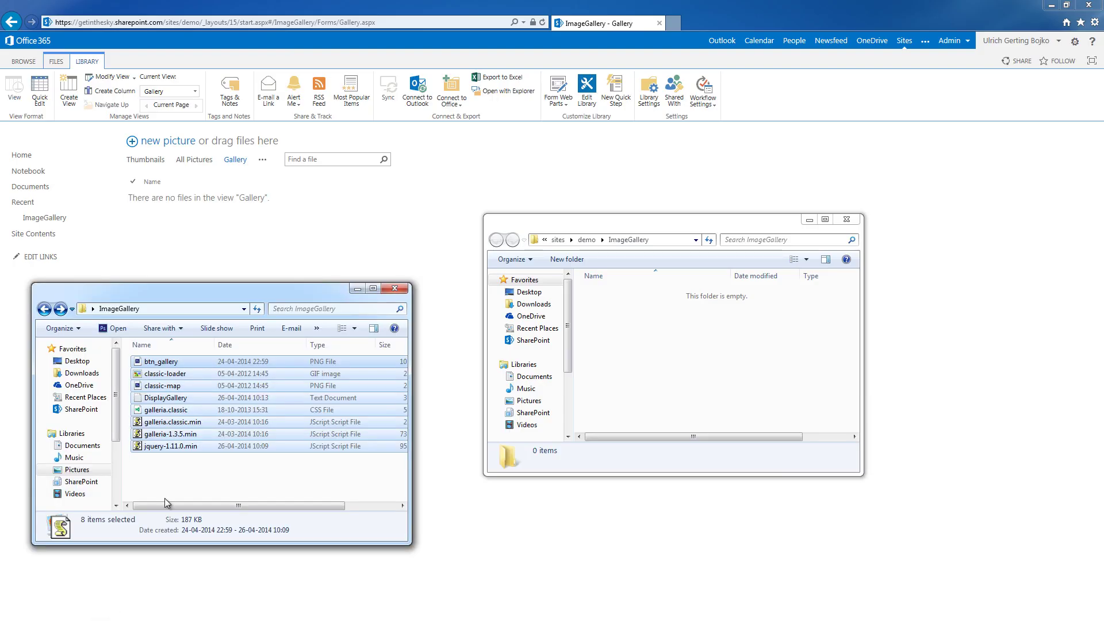
pyautogui.click(76, 471)
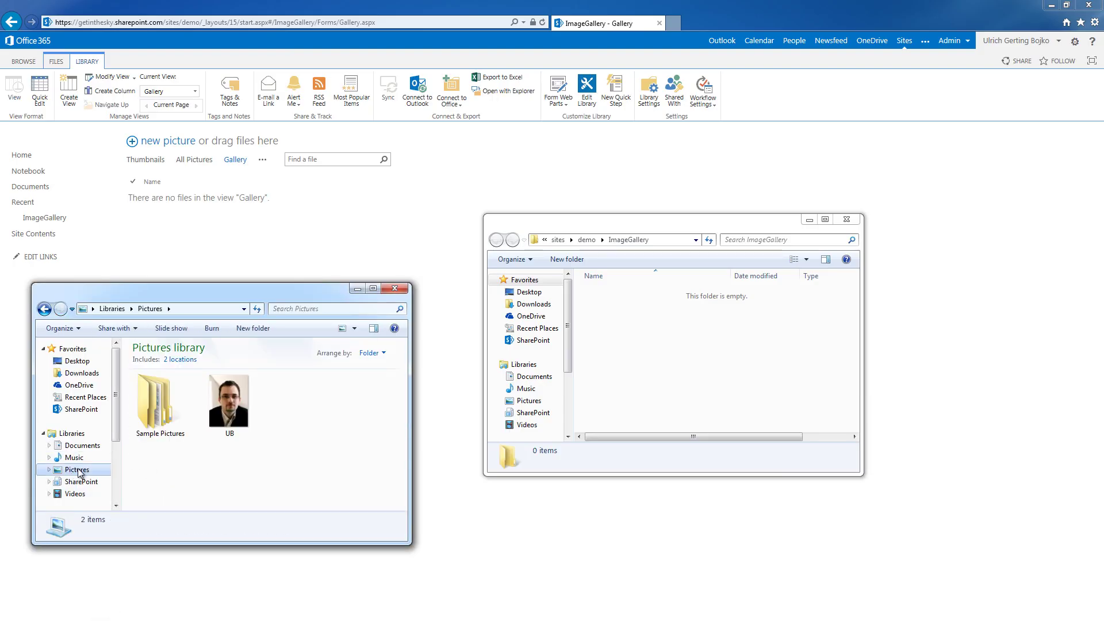
pyautogui.doubleClick(154, 403)
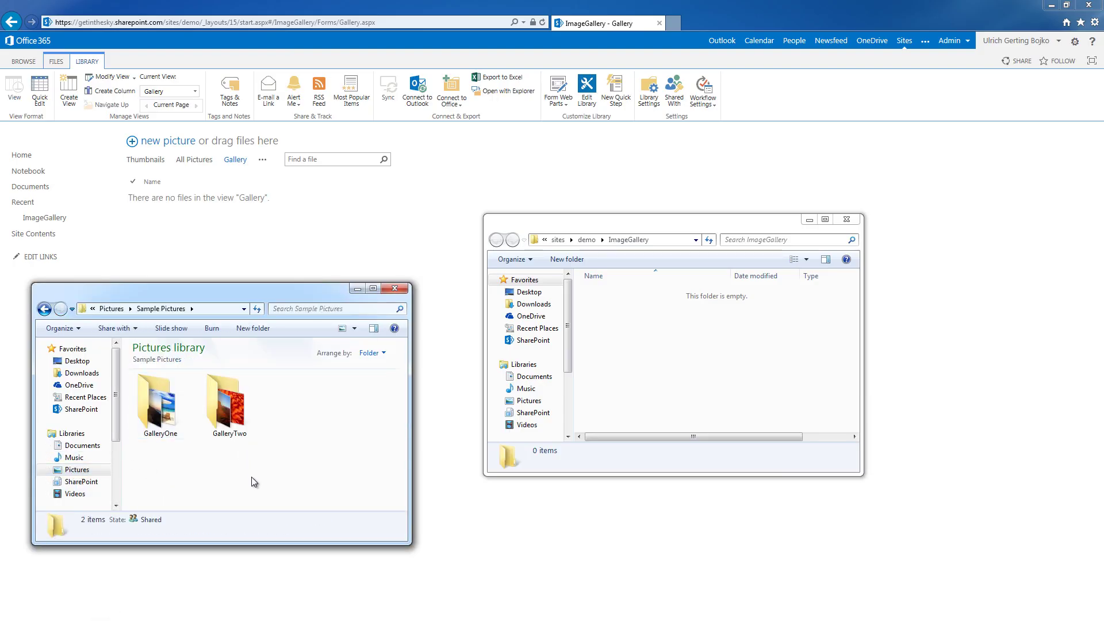
pyautogui.moveTo(252, 475); pyautogui.dragTo(154, 397)
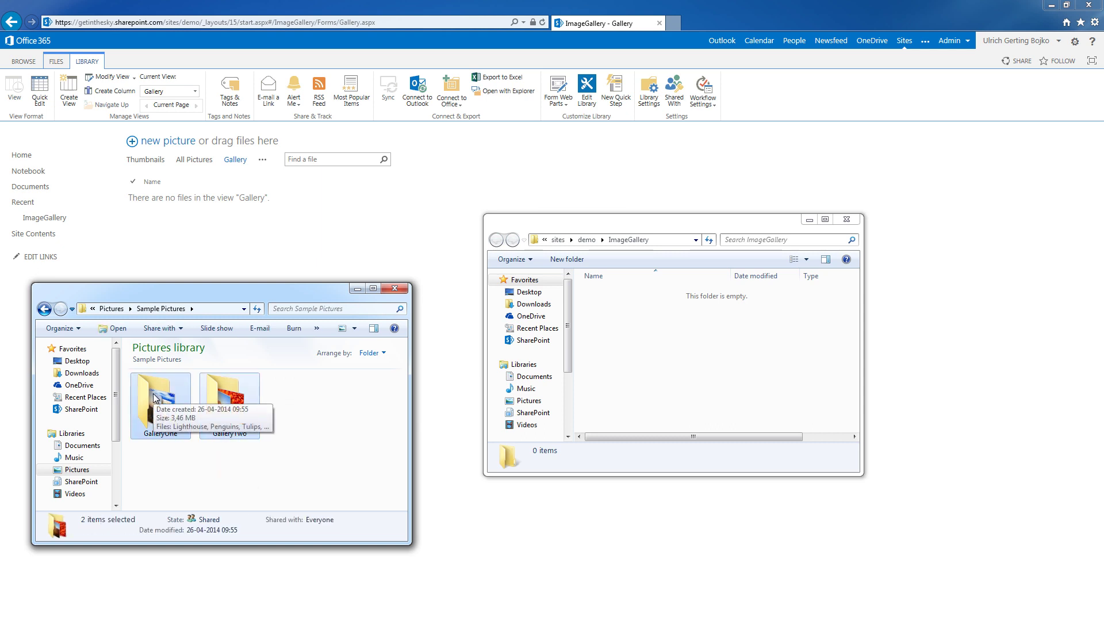
pyautogui.click(217, 485)
pyautogui.doubleClick(156, 402)
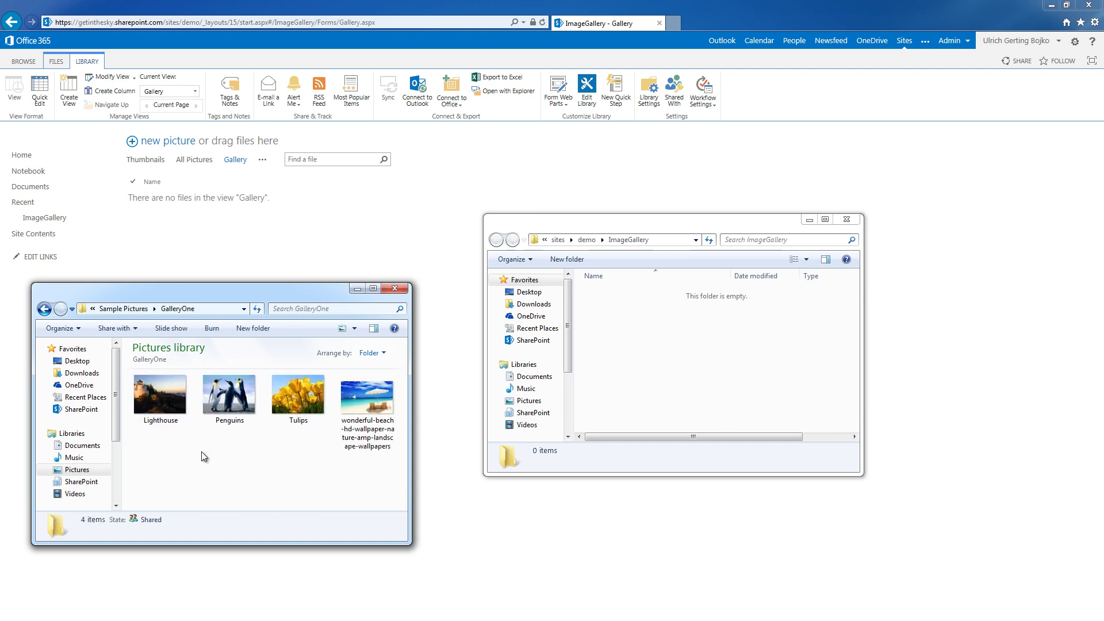
pyautogui.press('BackSpace')
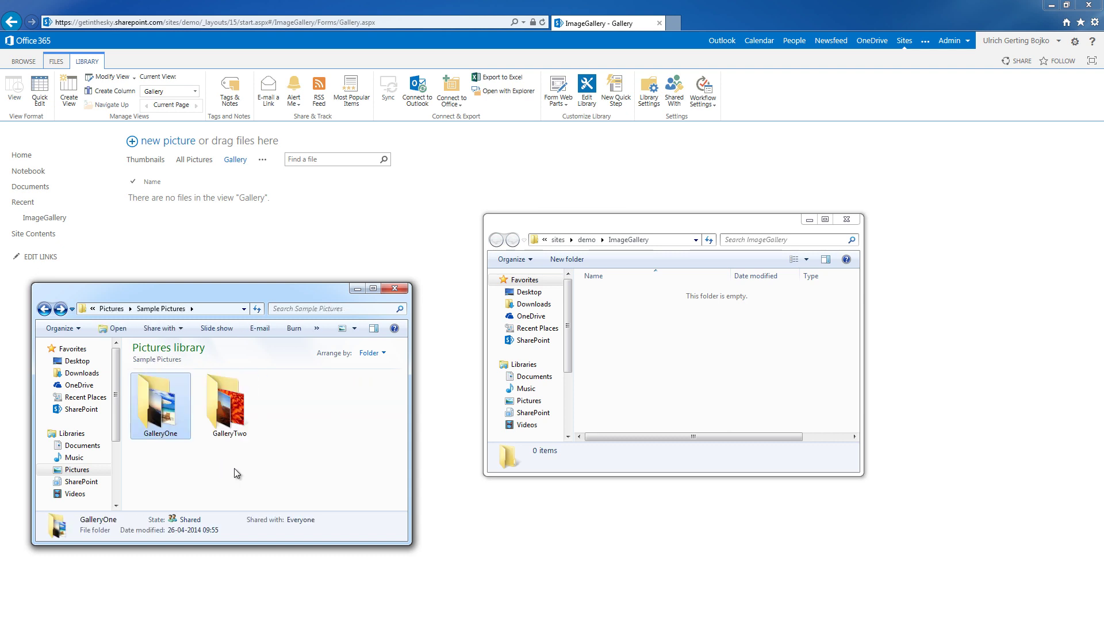
pyautogui.moveTo(233, 468); pyautogui.dragTo(691, 389)
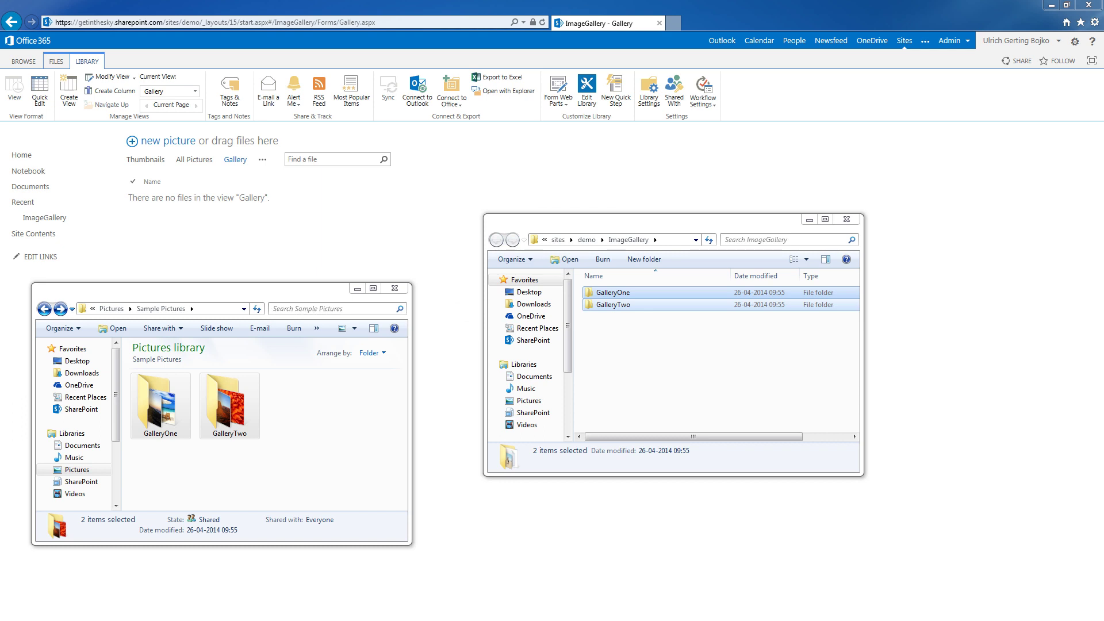
# Refresh ImageGallery in the browser, view GalleryOne's pictures like Tulips, then return home.
pyautogui.click(715, 362)
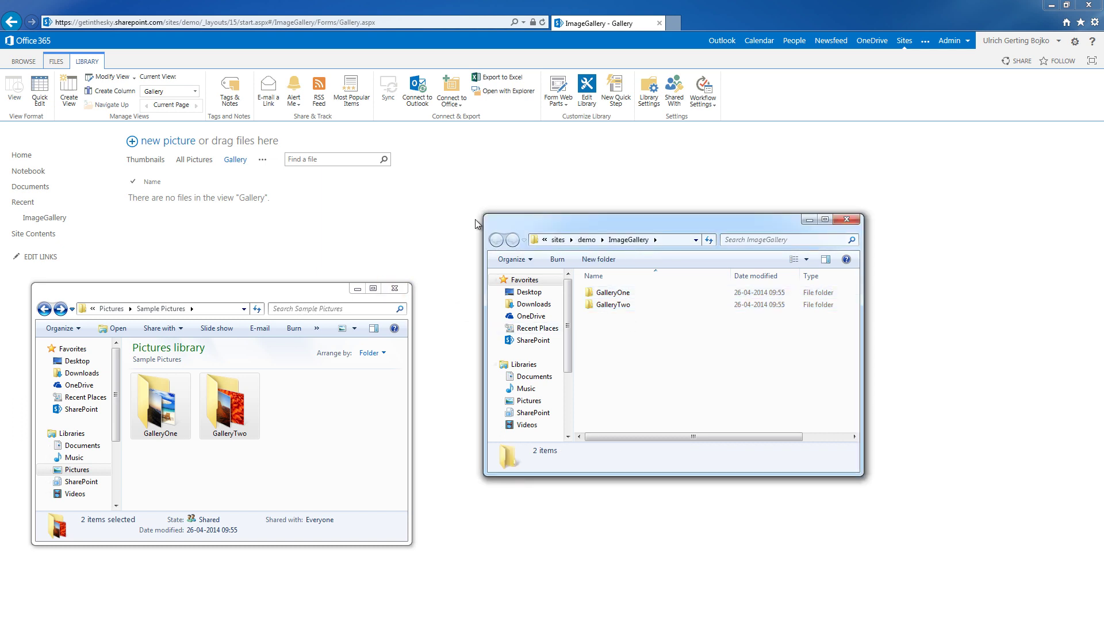
pyautogui.click(542, 22)
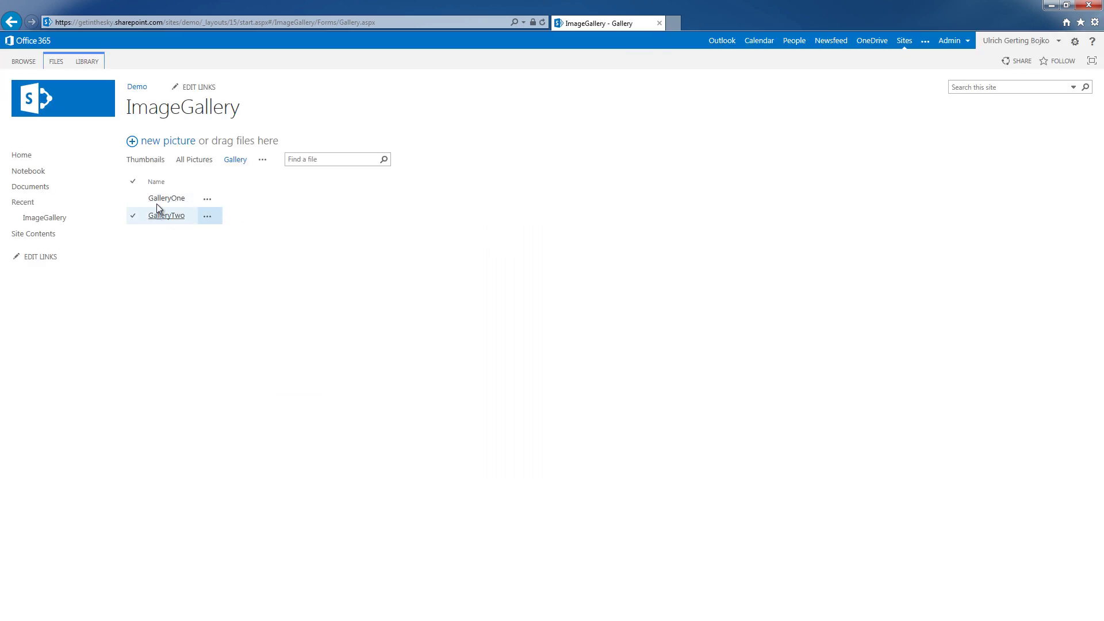
pyautogui.click(157, 202)
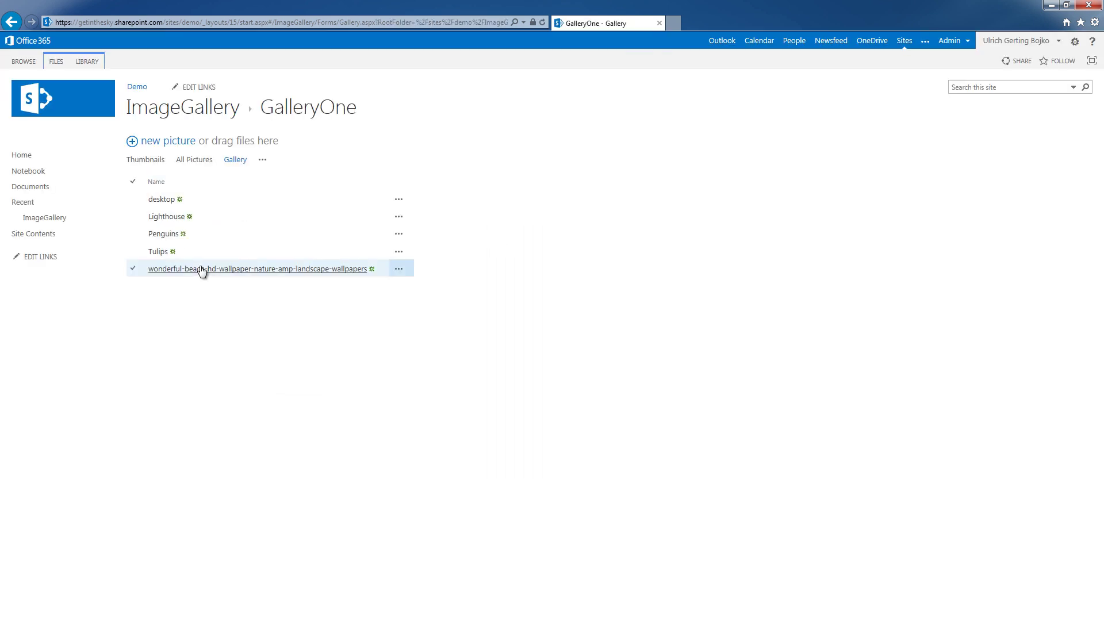
pyautogui.click(153, 251)
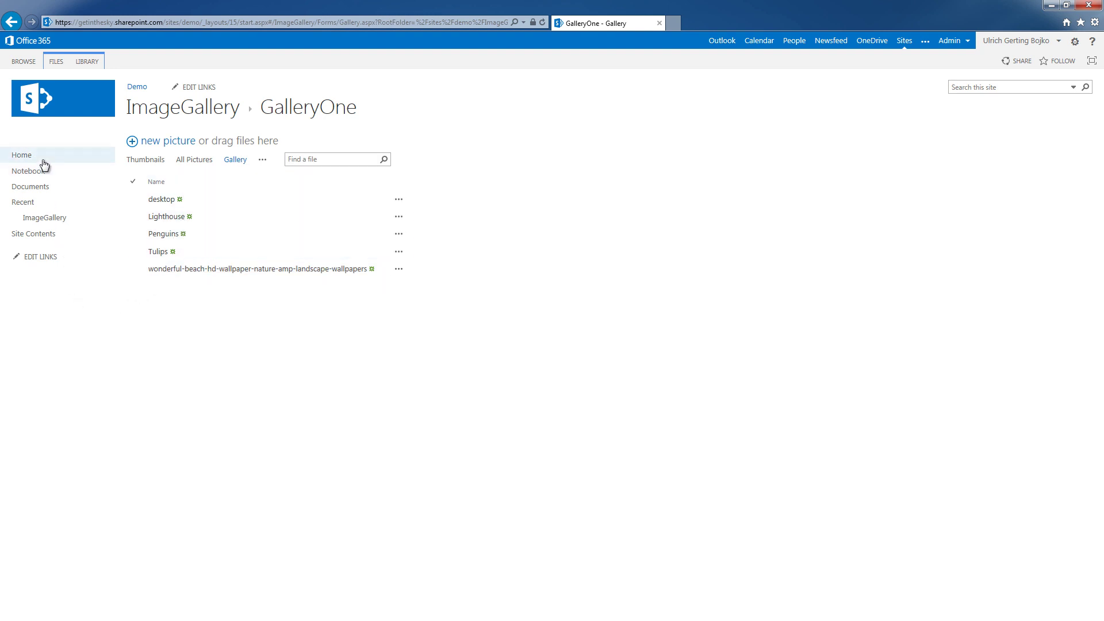
pyautogui.click(272, 269)
pyautogui.hotkey('alt', 'Left')
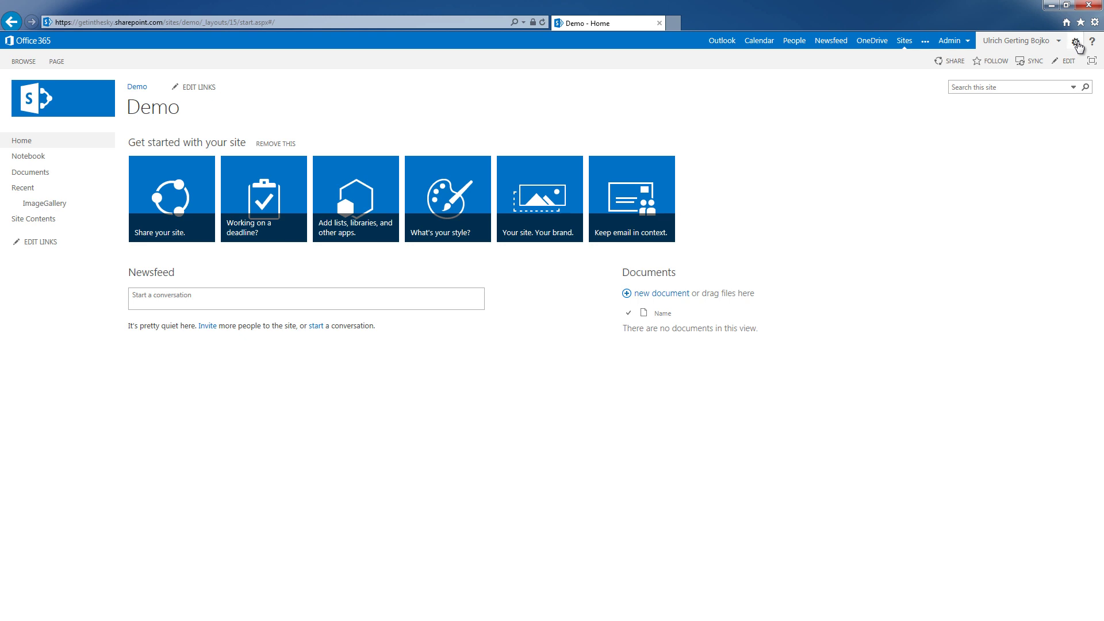
# Edit the Demo home page and remove the Get started with your site tiles for everyone.
pyautogui.click(1075, 42)
pyautogui.click(1057, 77)
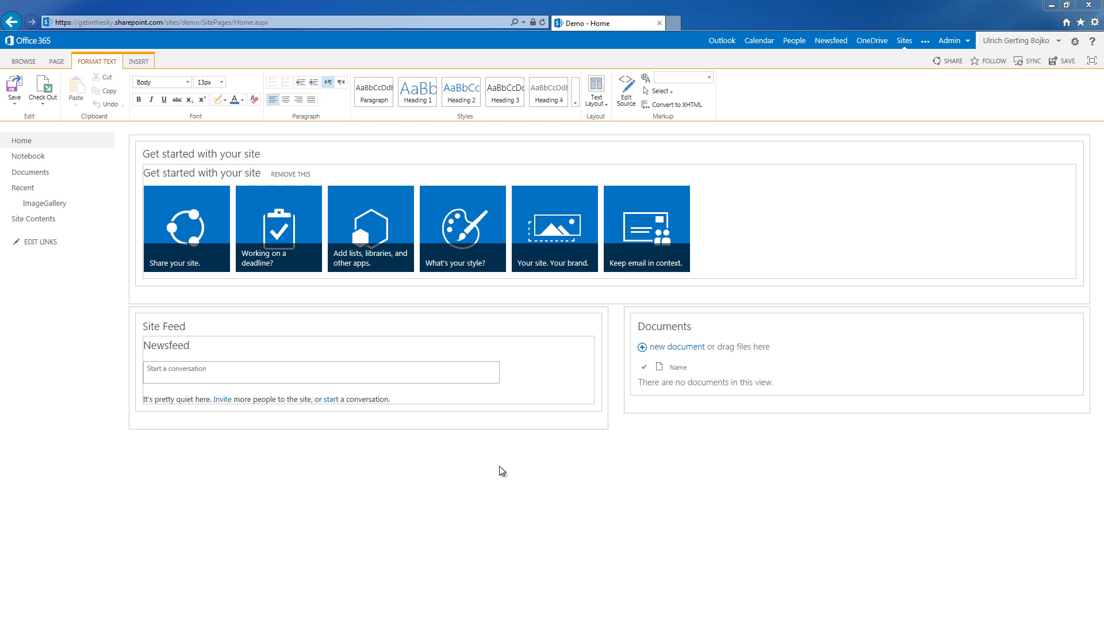
pyautogui.click(290, 176)
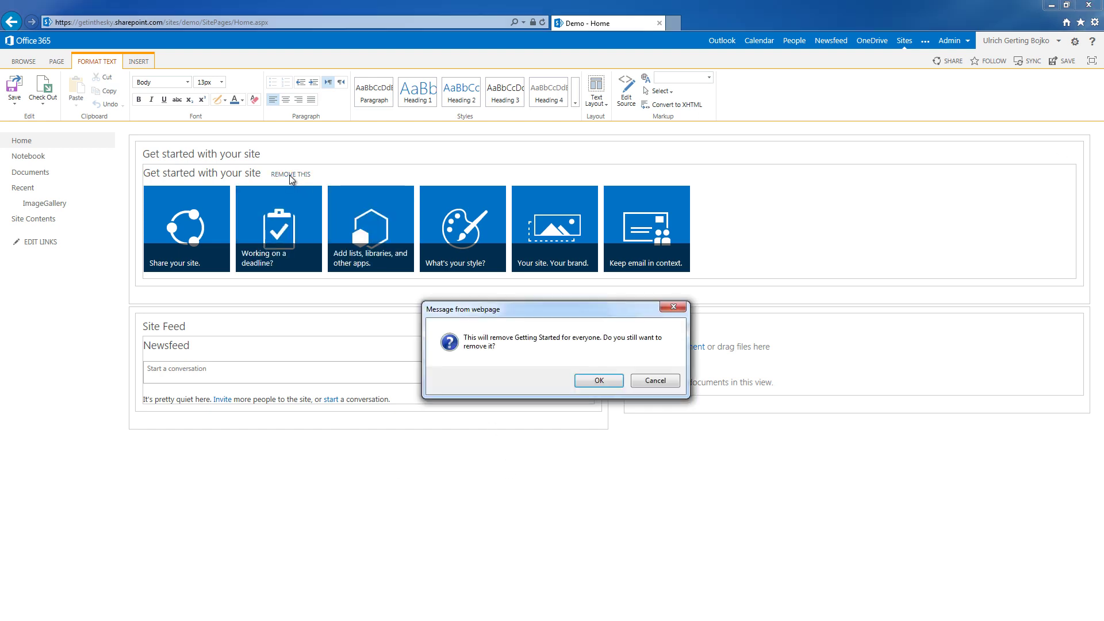
pyautogui.click(594, 381)
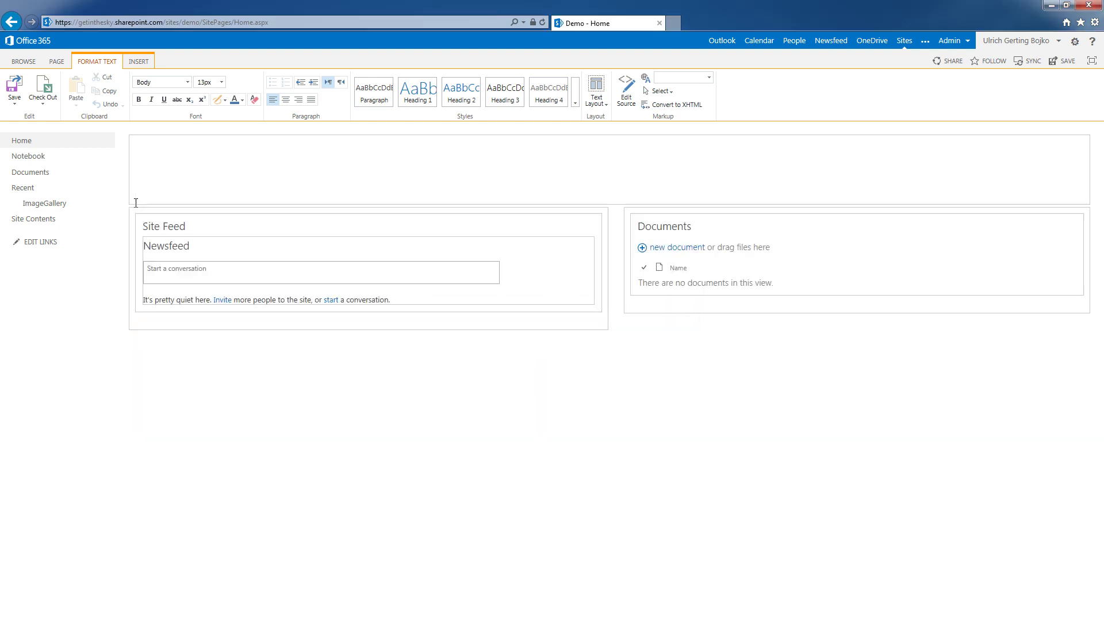
# Insert the ImageGallery app part onto the home page.
pyautogui.click(132, 61)
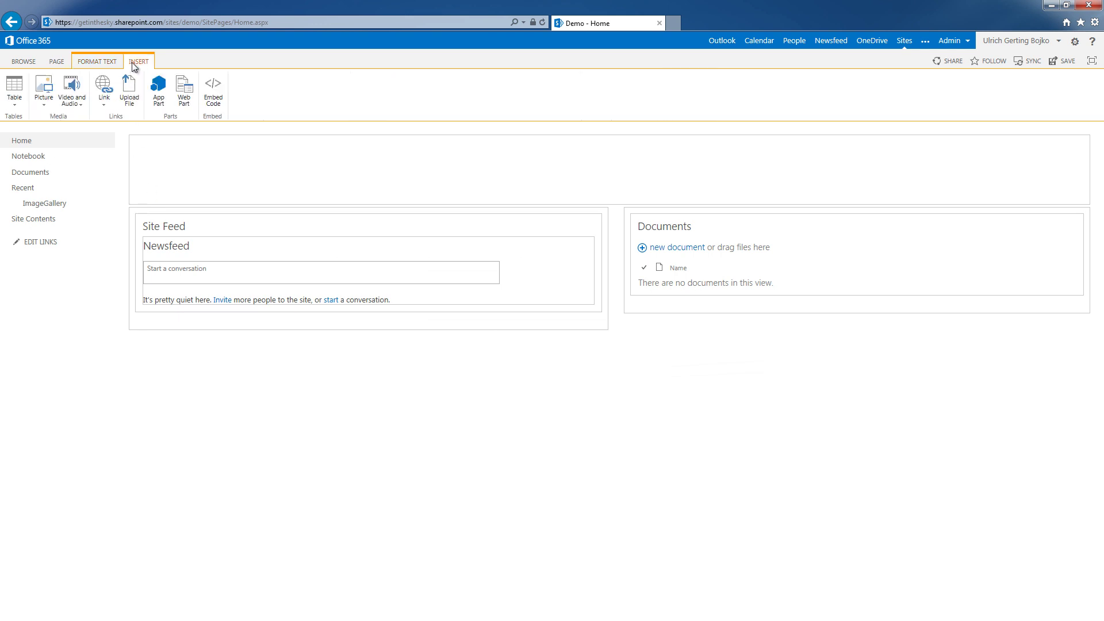
pyautogui.click(159, 92)
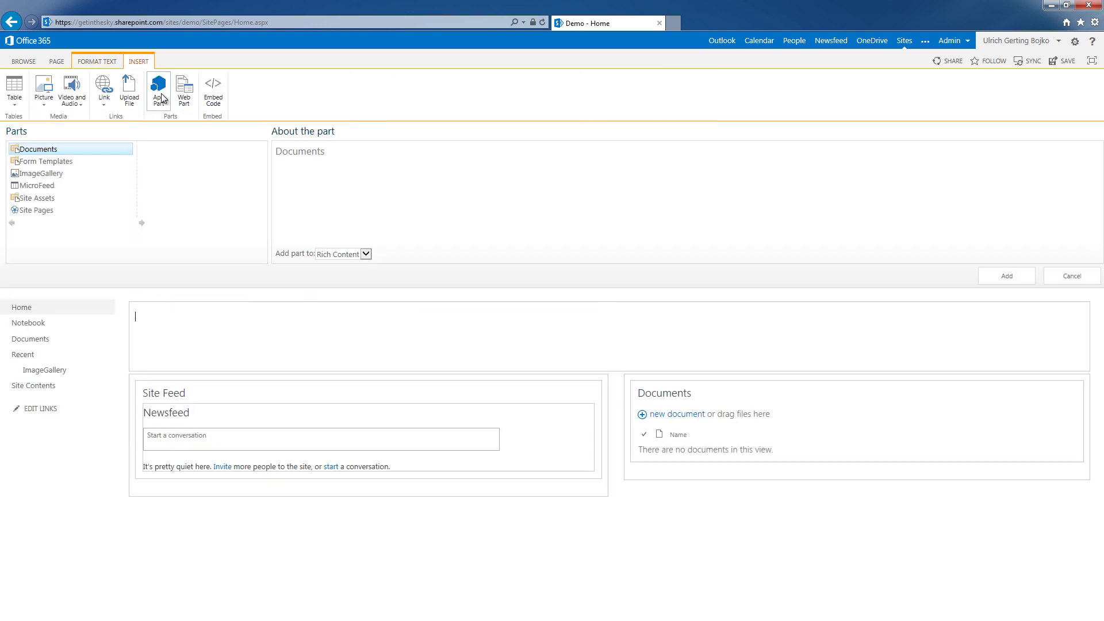
pyautogui.click(61, 170)
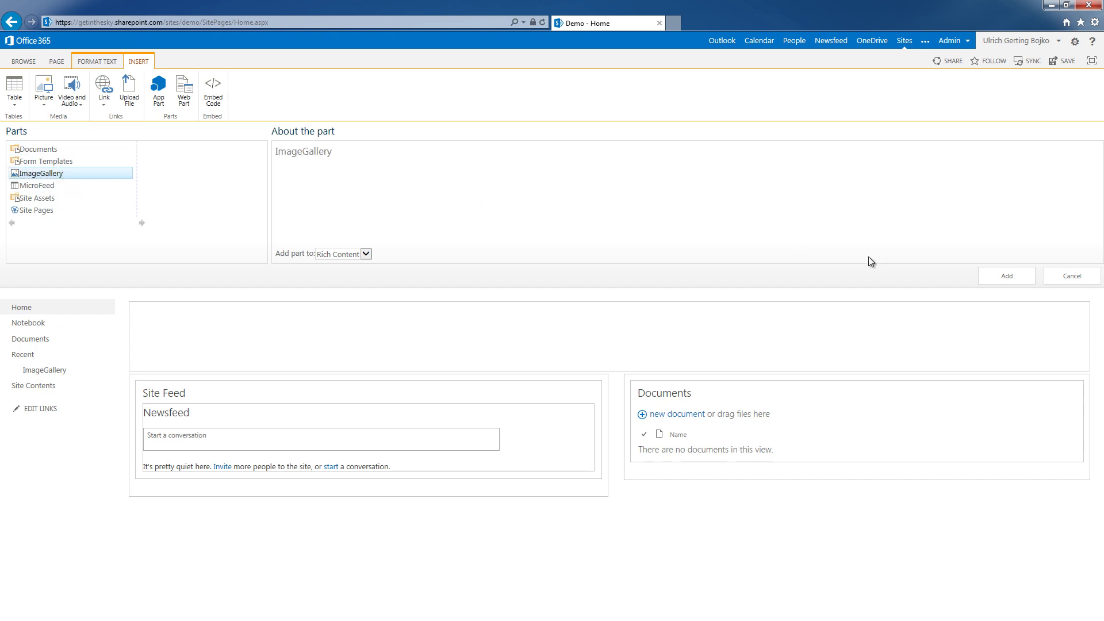
pyautogui.click(999, 277)
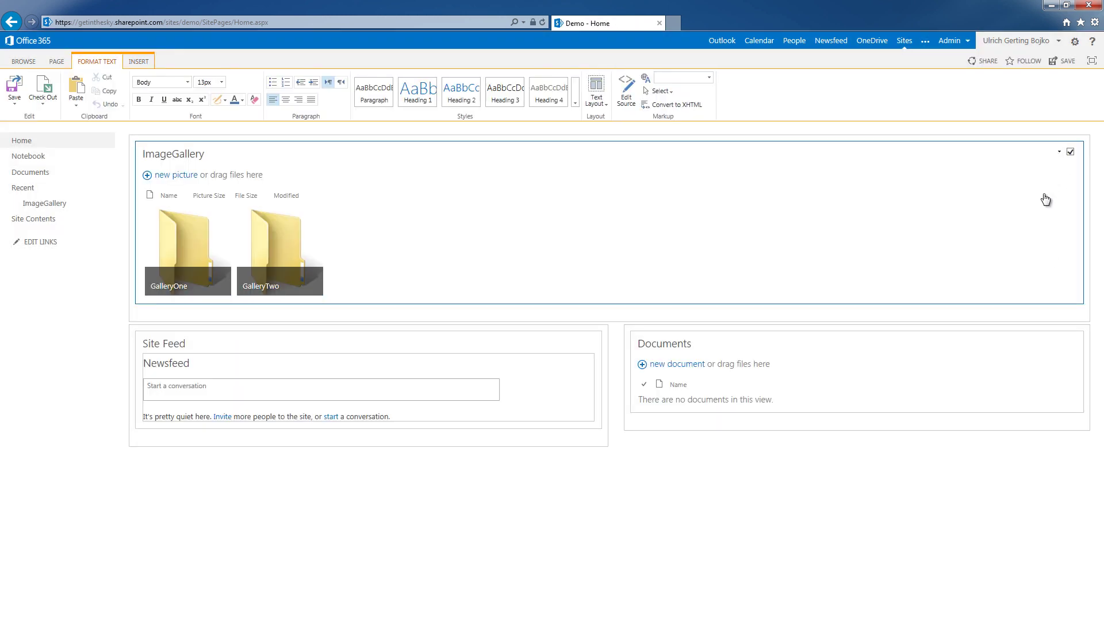
# Set the ImageGallery part's Selected View to Gallery and Toolbar Type to No Toolbar.
pyautogui.click(1060, 152)
pyautogui.click(1026, 224)
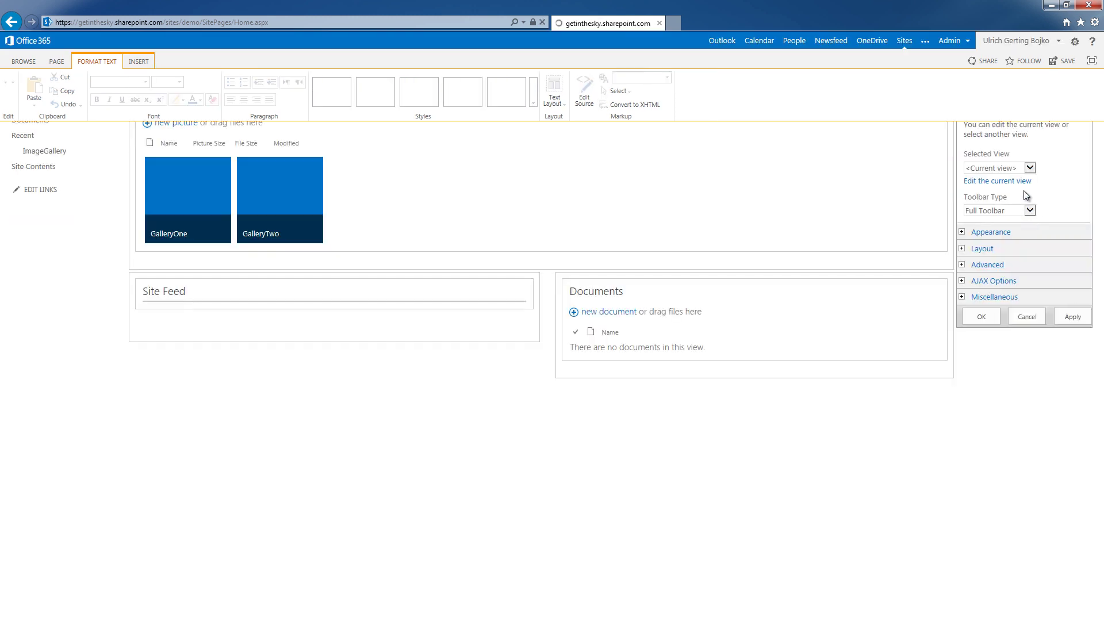
pyautogui.click(1020, 222)
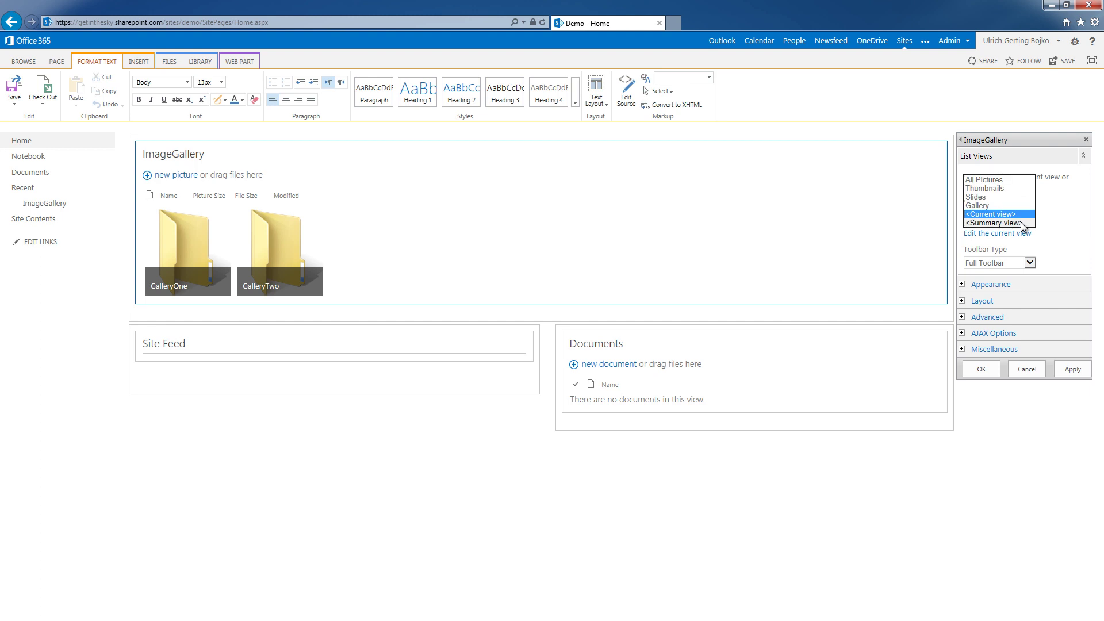
pyautogui.click(989, 206)
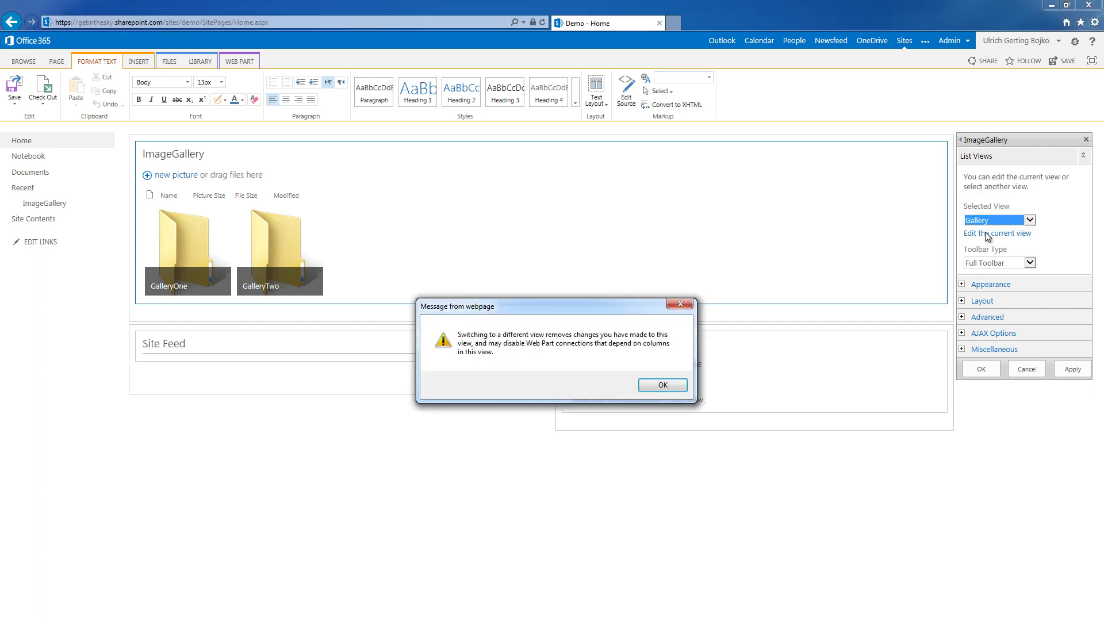
pyautogui.click(672, 387)
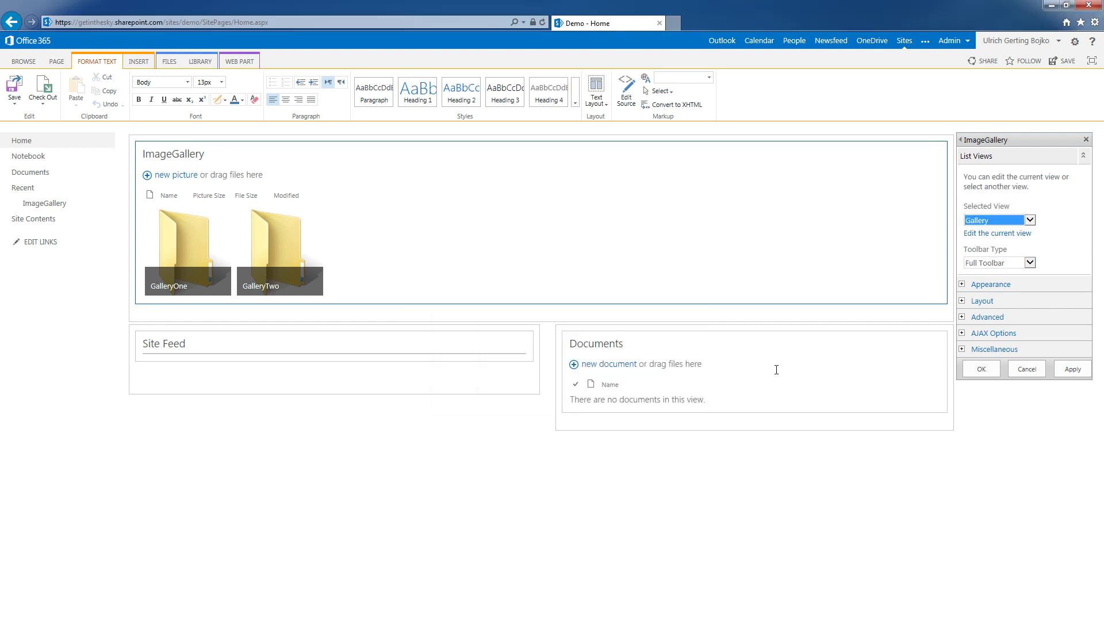
pyautogui.click(1022, 264)
pyautogui.click(978, 284)
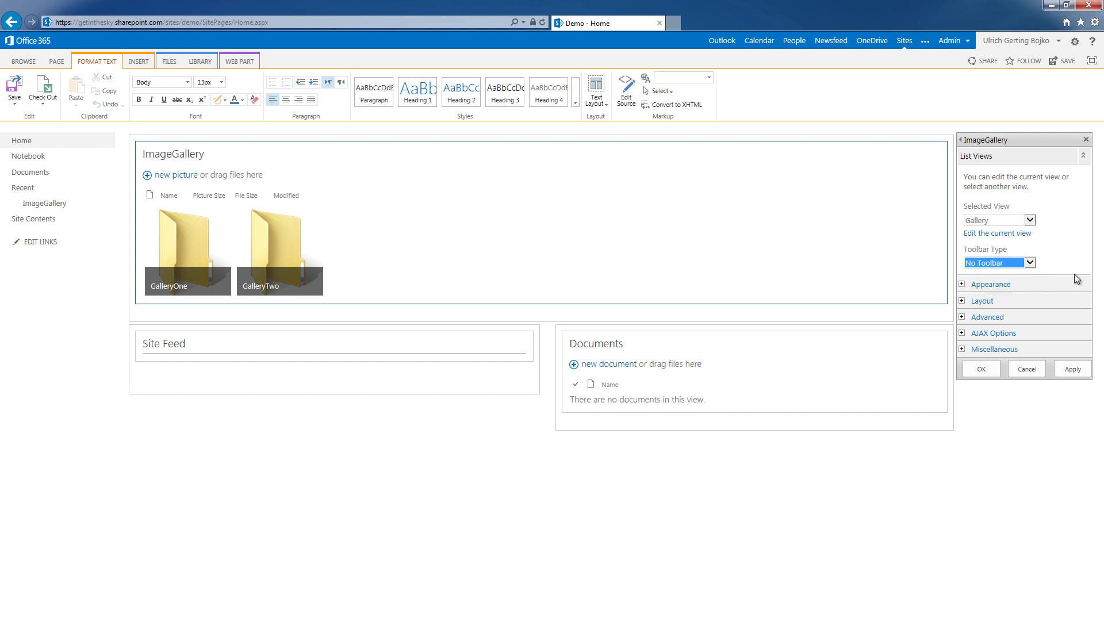
# Set the part's Appearance chrome type to None and apply the settings.
pyautogui.click(987, 286)
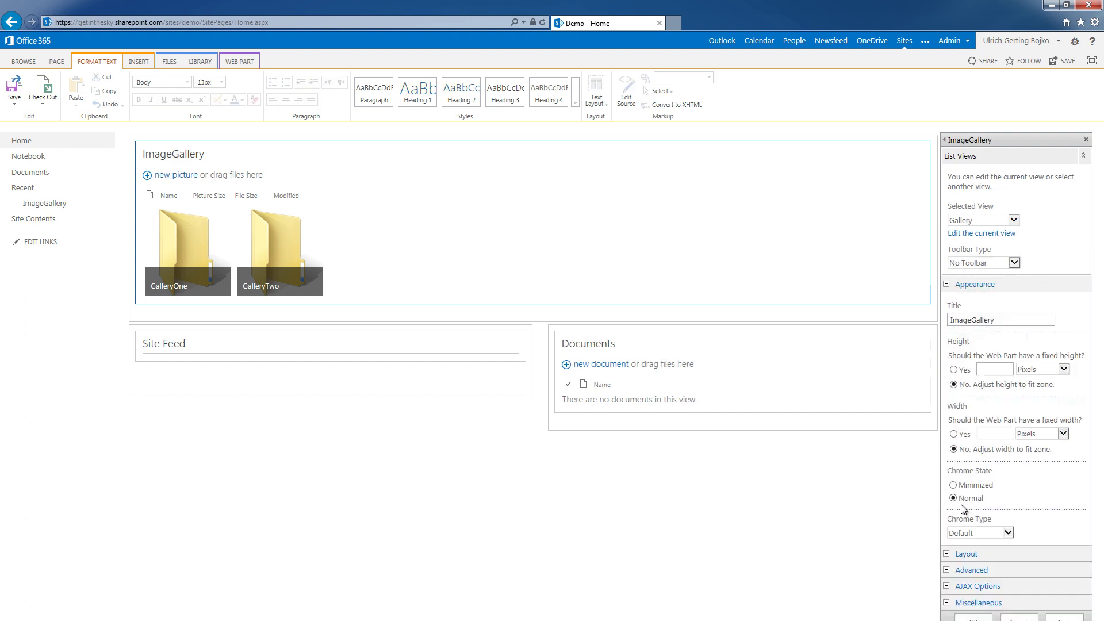
pyautogui.click(965, 537)
pyautogui.click(967, 550)
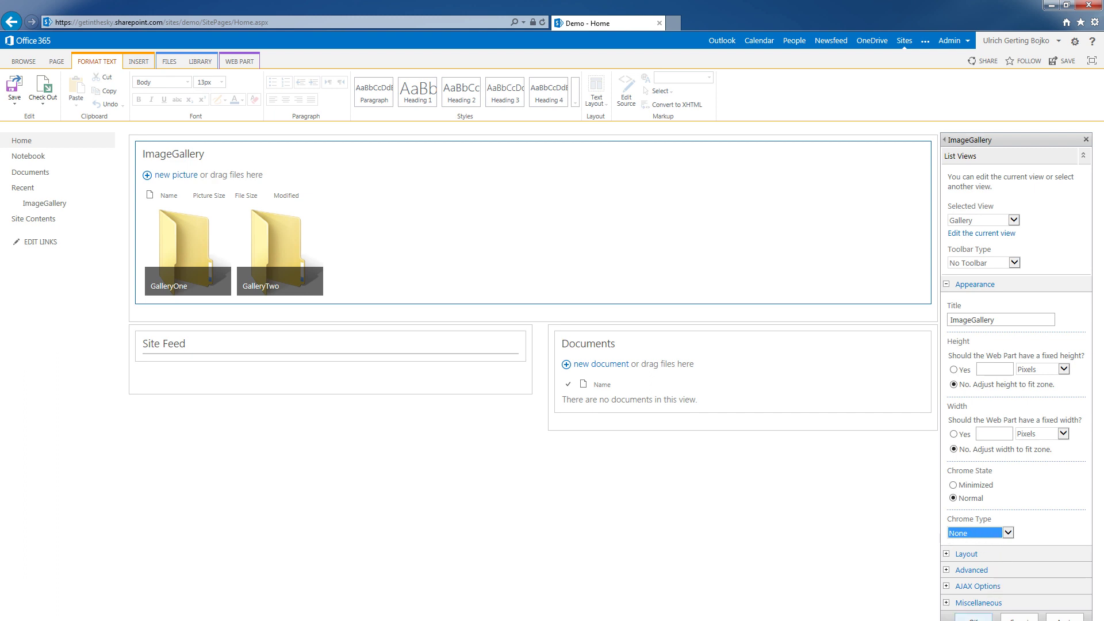
pyautogui.click(974, 618)
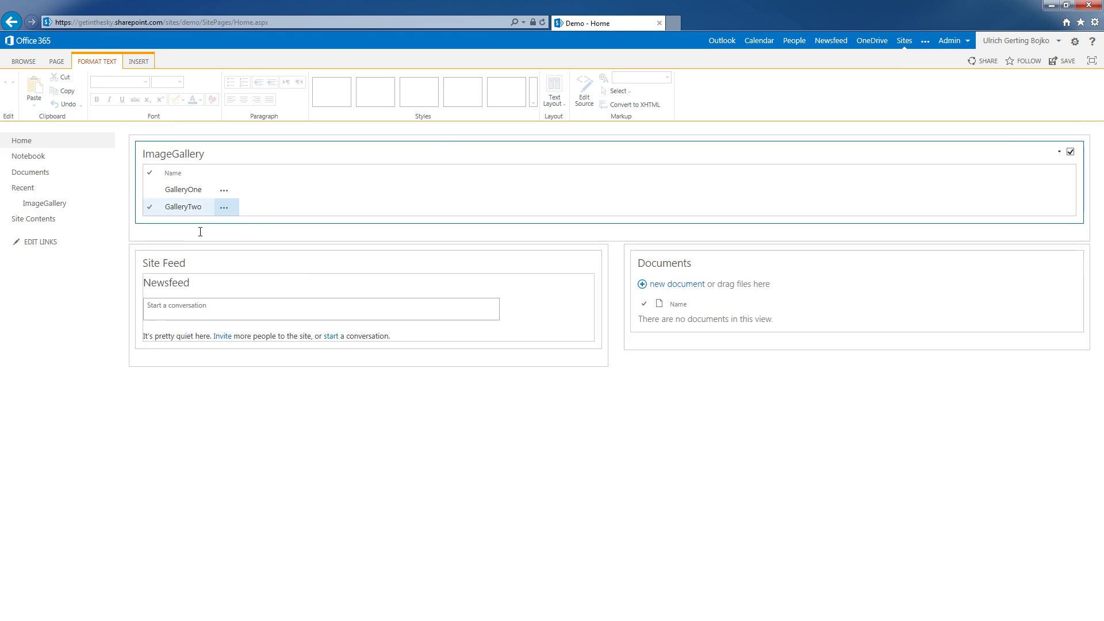
# Insert a Media and Content > Content Editor web part below the ImageGallery part.
pyautogui.click(199, 233)
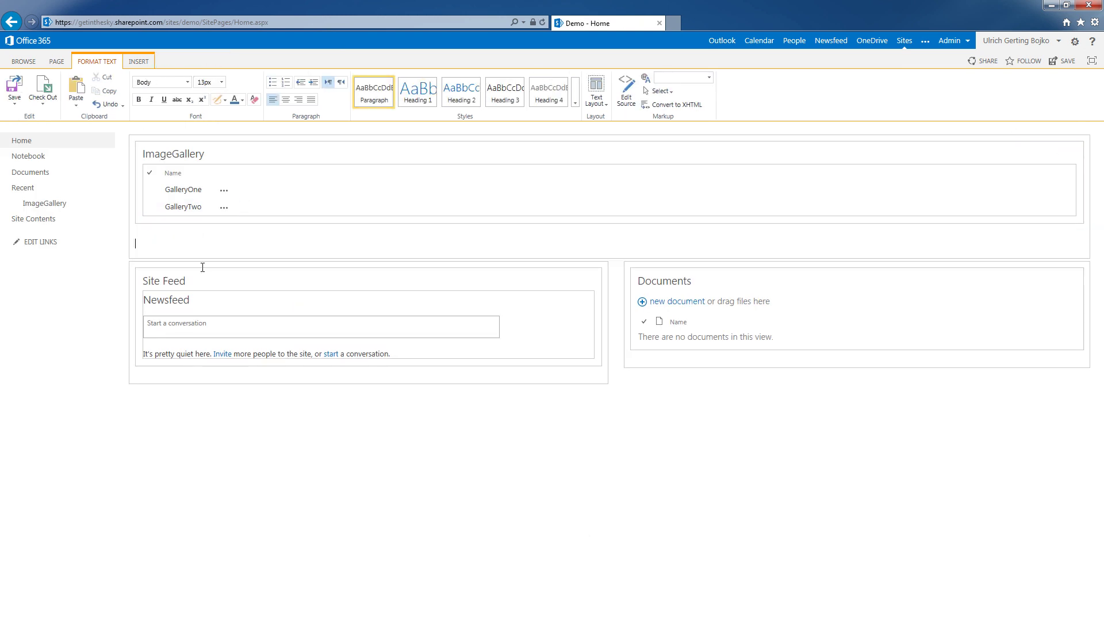
pyautogui.click(145, 62)
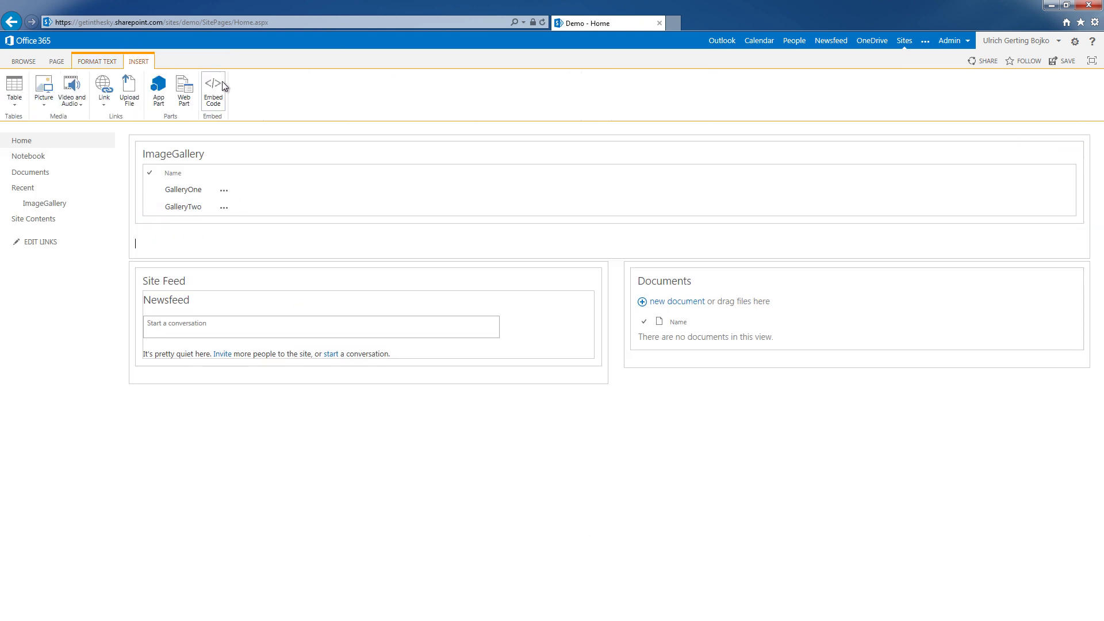
pyautogui.click(184, 91)
pyautogui.click(107, 218)
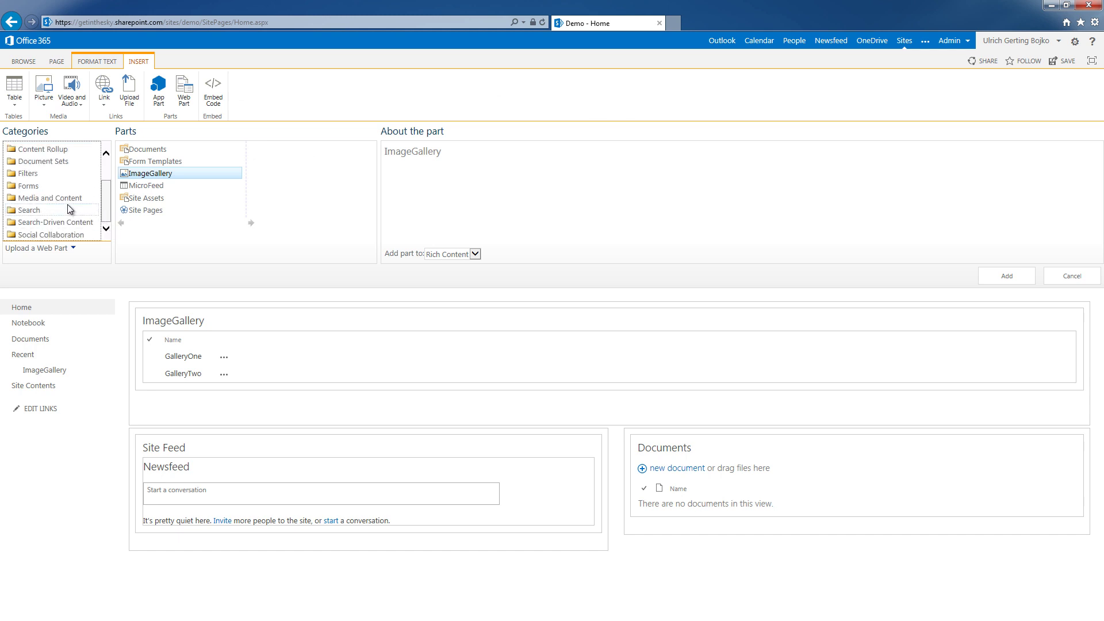
pyautogui.click(90, 198)
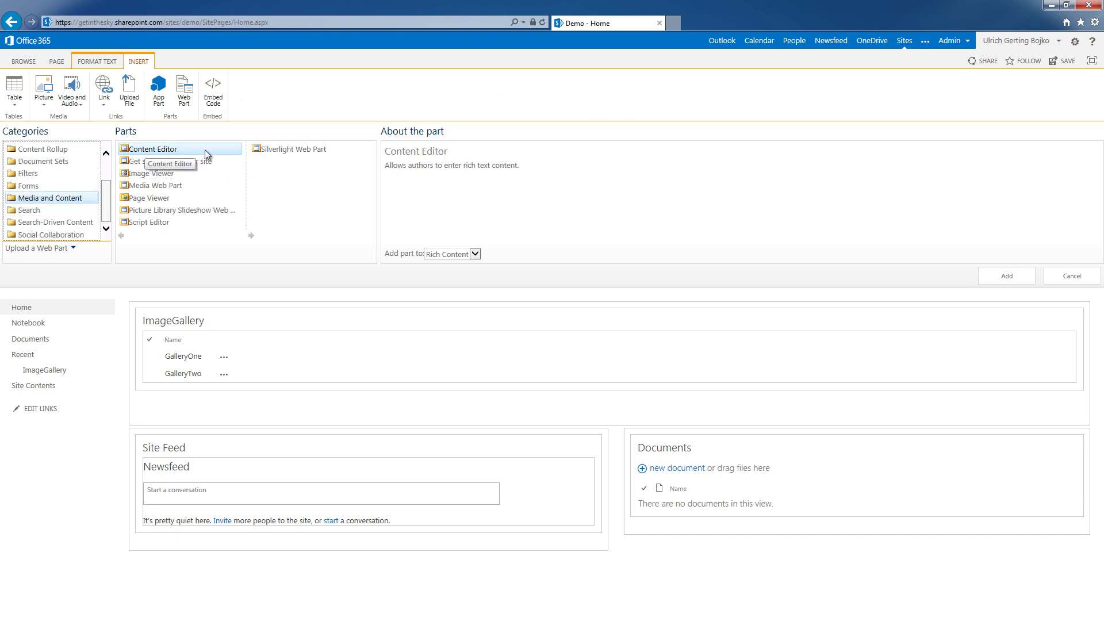
pyautogui.click(1029, 277)
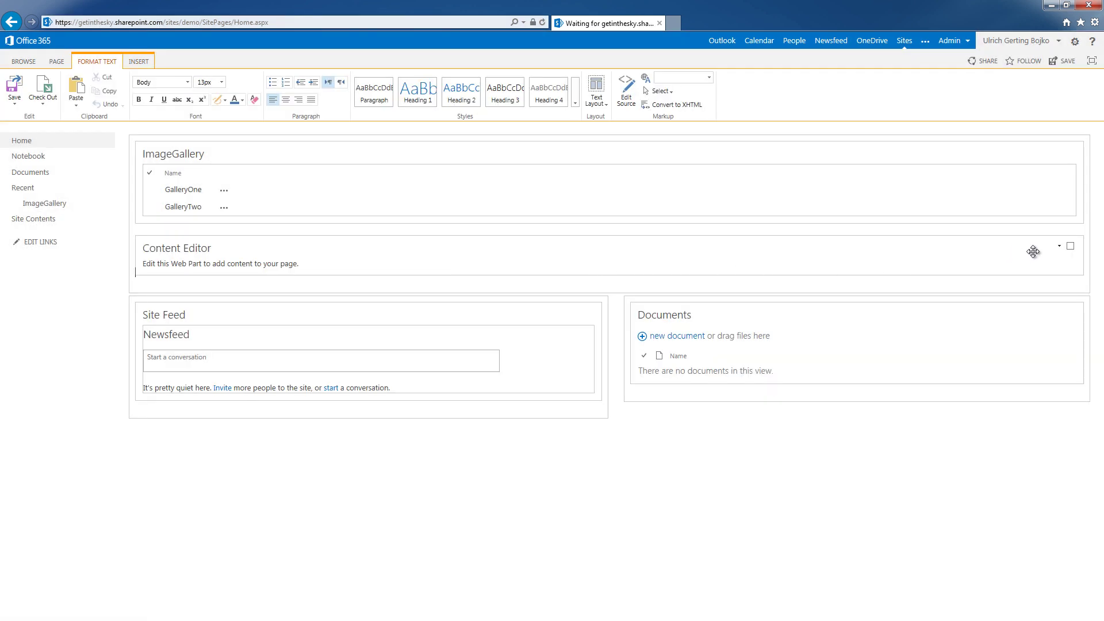
pyautogui.click(1060, 246)
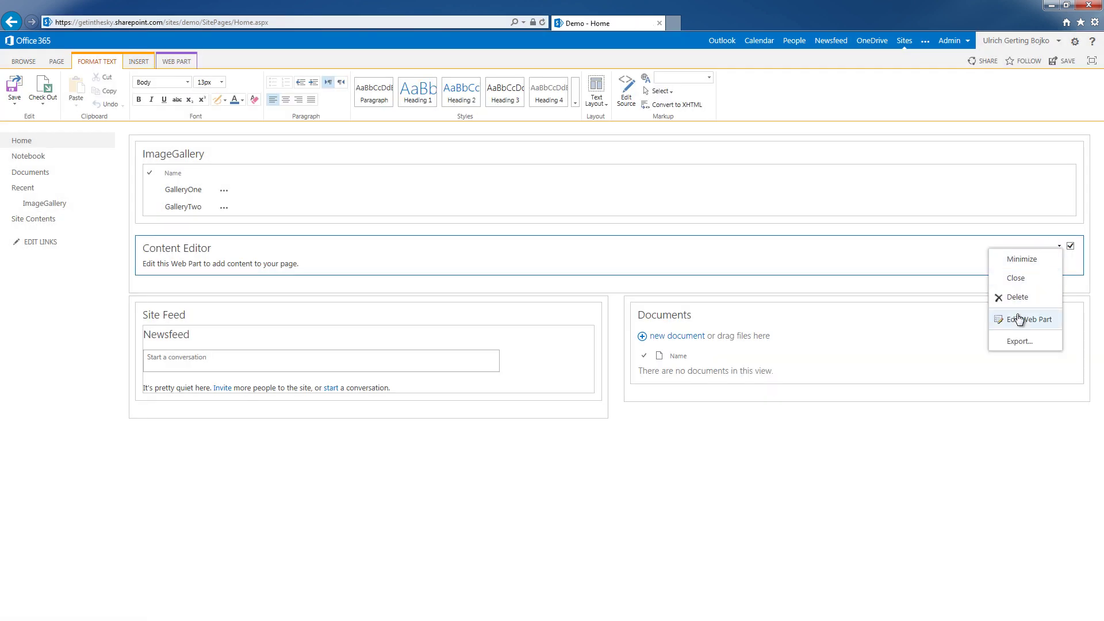
# Paste the ImageGallery folder path into the Content Editor's Content Link field.
pyautogui.click(1022, 318)
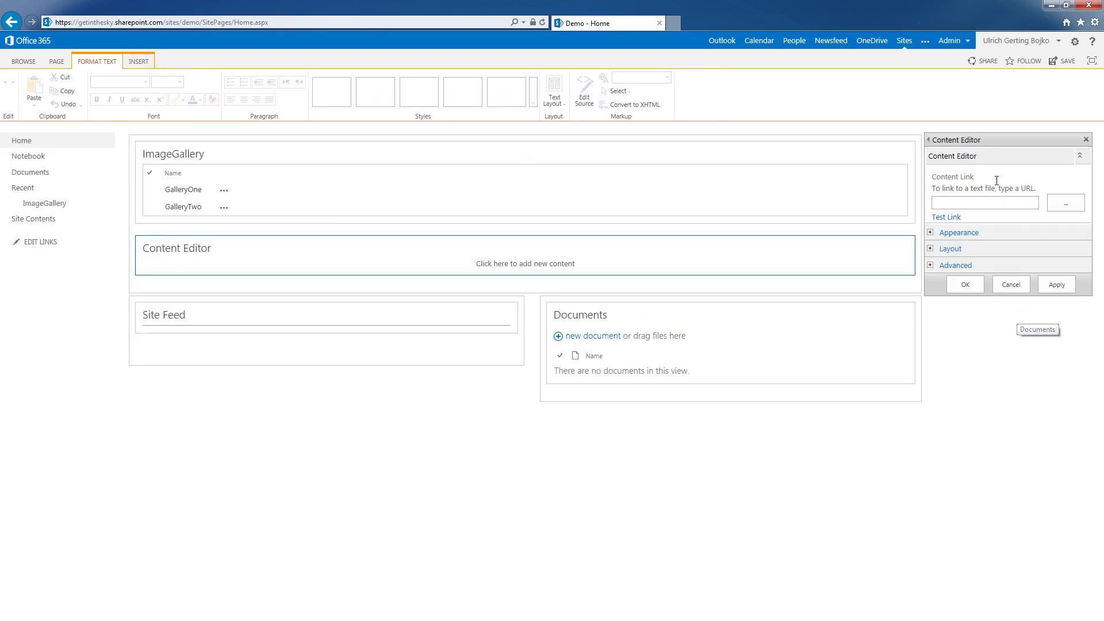
pyautogui.click(975, 201)
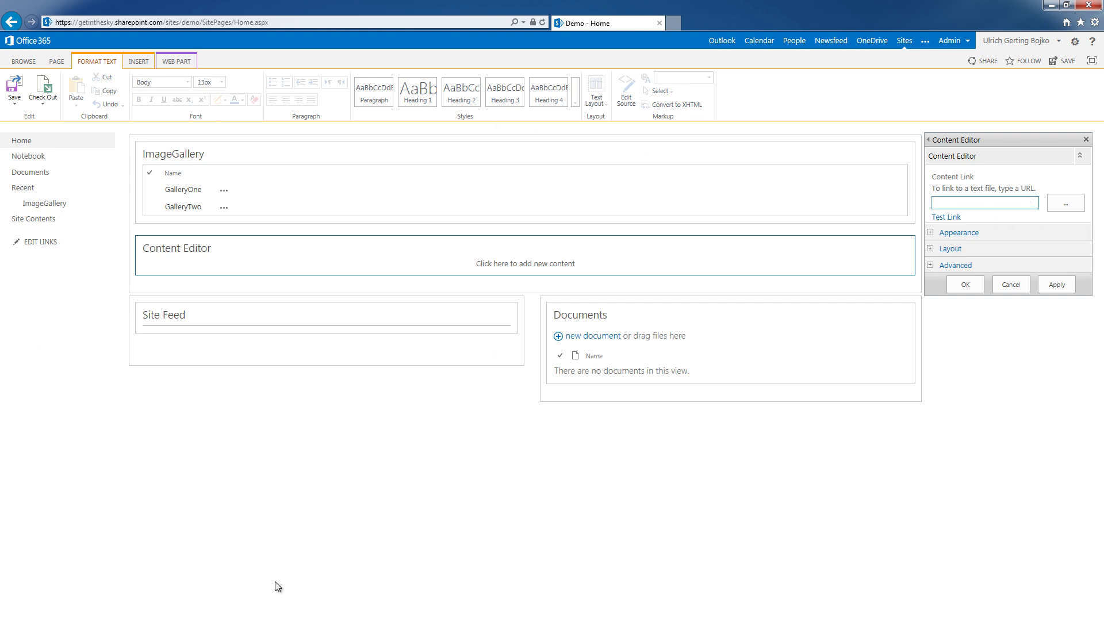
pyautogui.moveTo(253, 618)
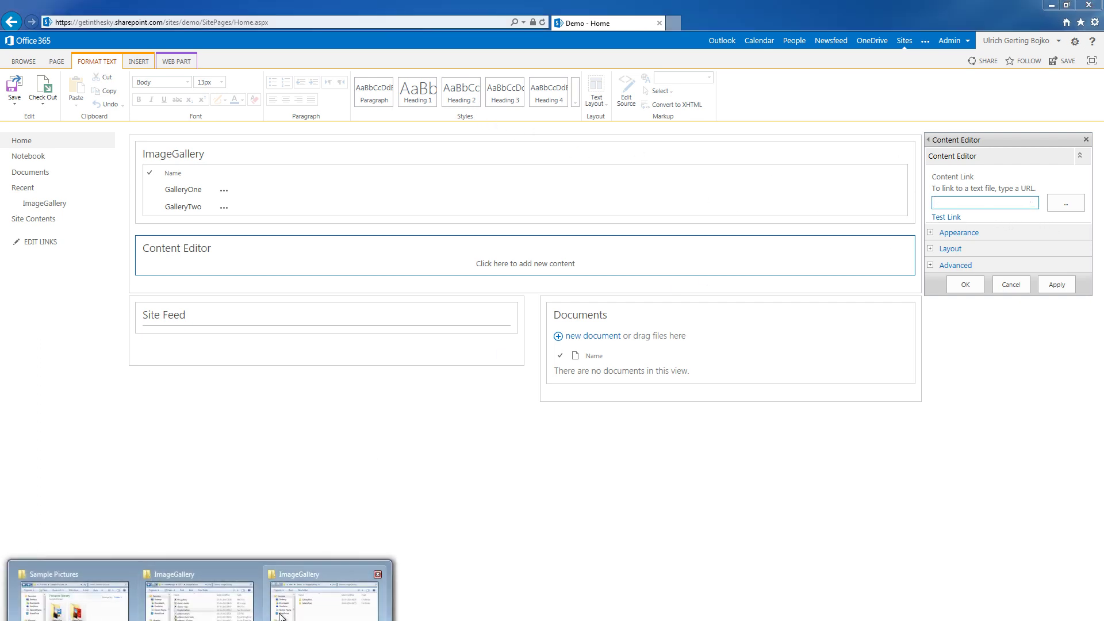
pyautogui.click(245, 617)
pyautogui.click(695, 260)
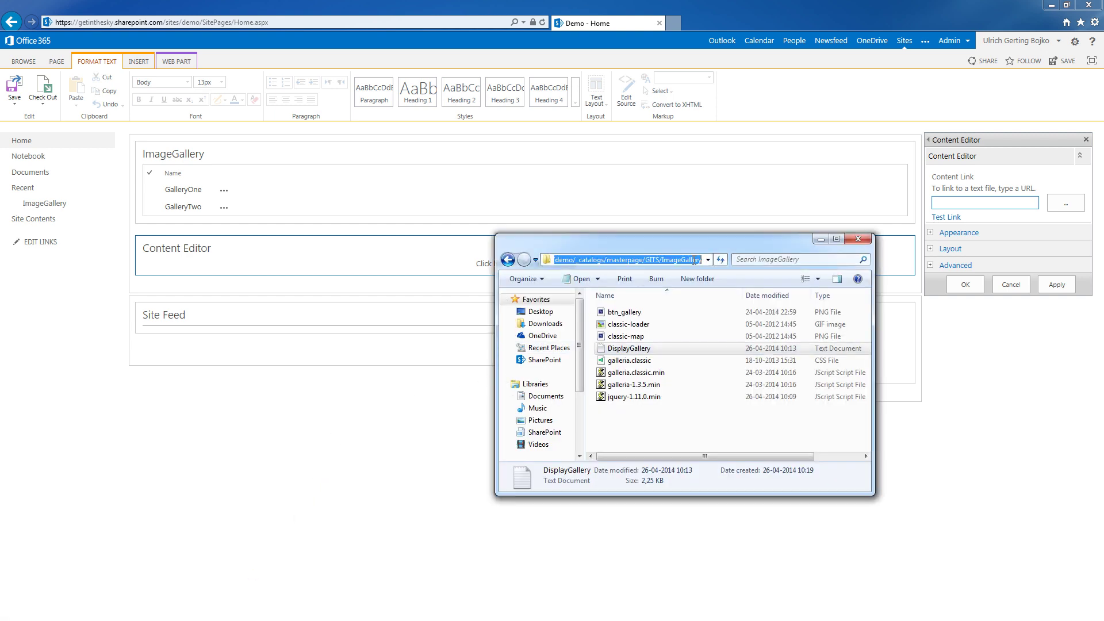
pyautogui.hotkey('ctrl', 'c')
pyautogui.click(962, 203)
pyautogui.hotkey('ctrl', 'v')
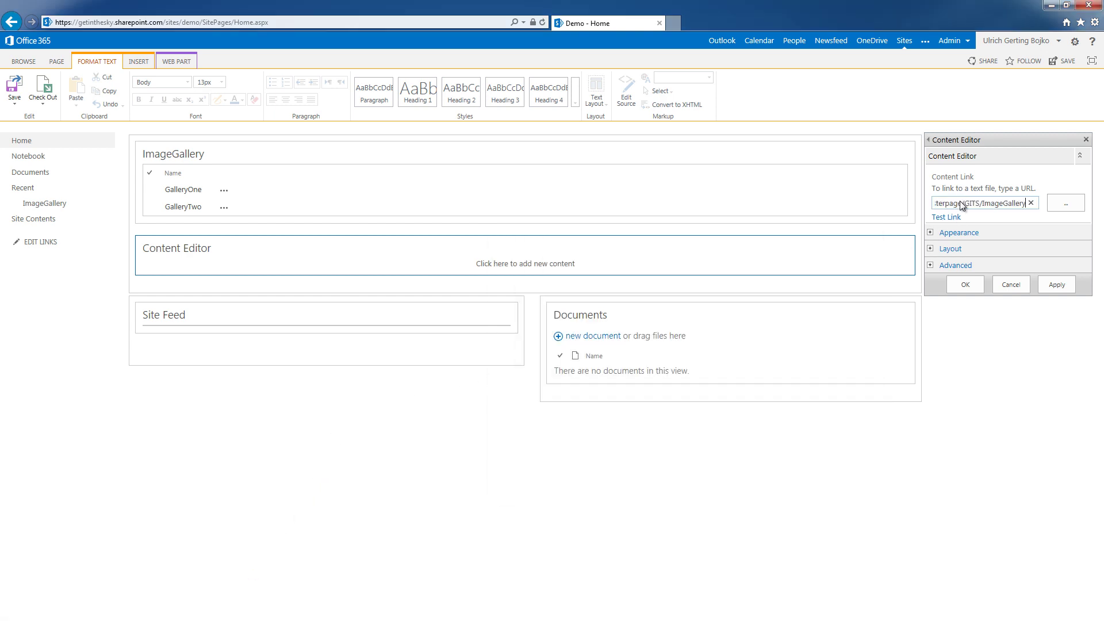
pyautogui.write('/')
# Check the full DisplayGallery file name and clear the Content Link field.
pyautogui.moveTo(67, 611)
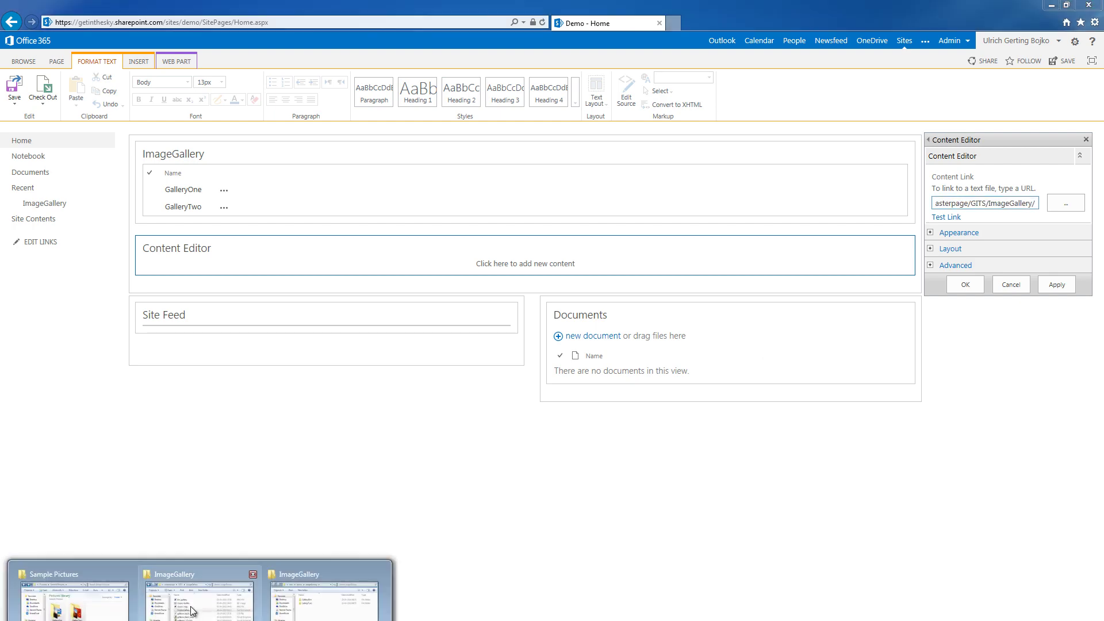
pyautogui.click(253, 575)
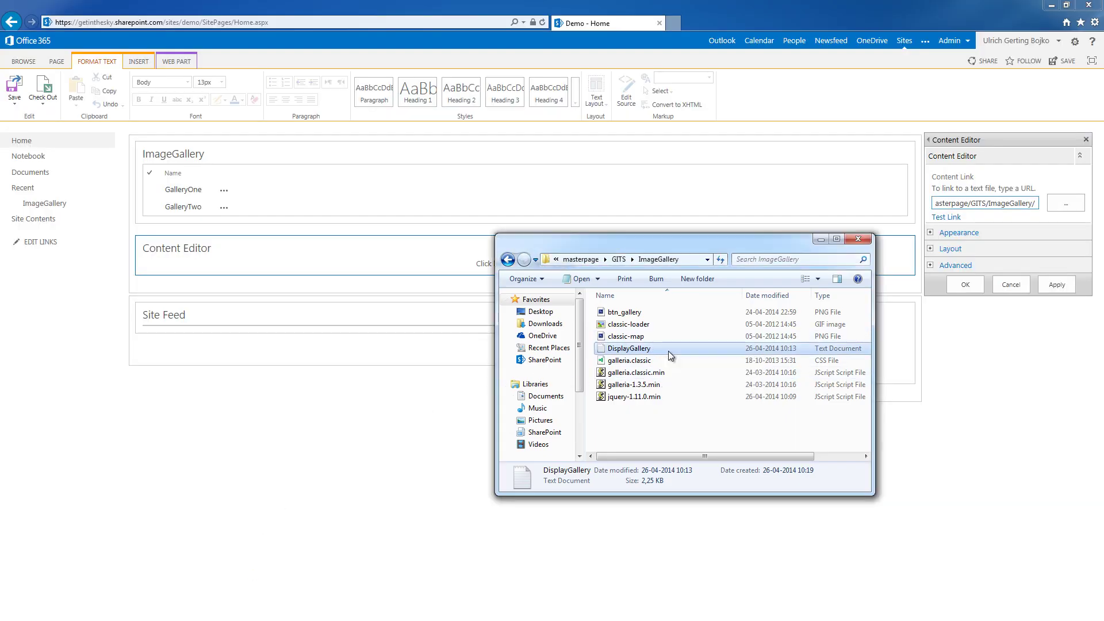
pyautogui.press('F2')
pyautogui.click(689, 416)
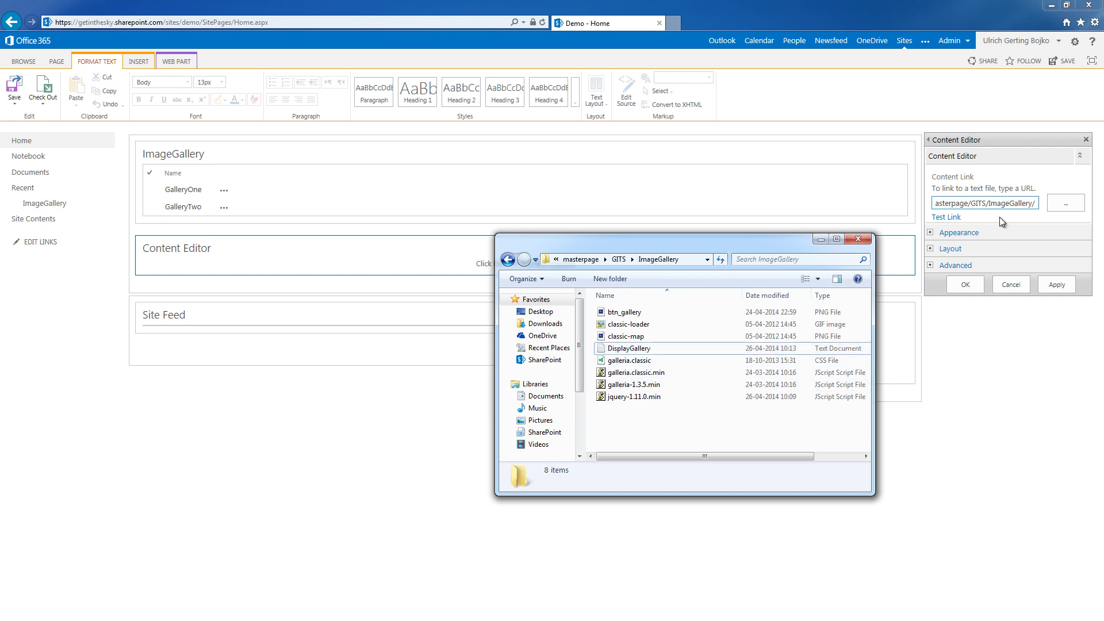
pyautogui.click(1019, 204)
pyautogui.hotkey('ctrl', 'a')
pyautogui.press('Delete')
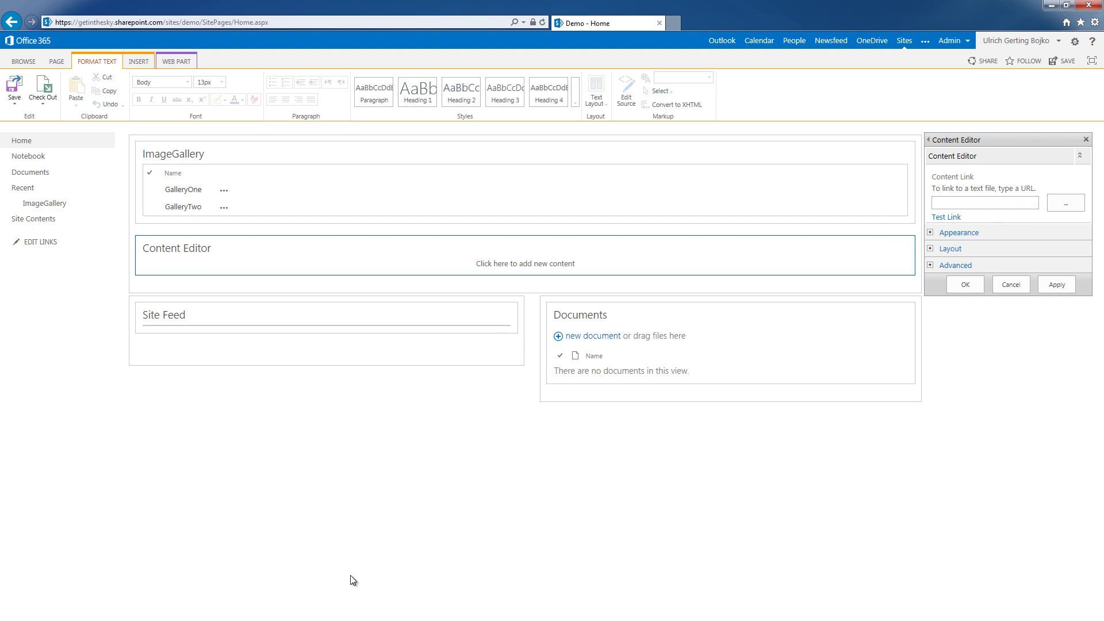
# Enter the ImageGallery folder path followed by /DisplayGallery.txt as the Content Link.
pyautogui.moveTo(67, 611)
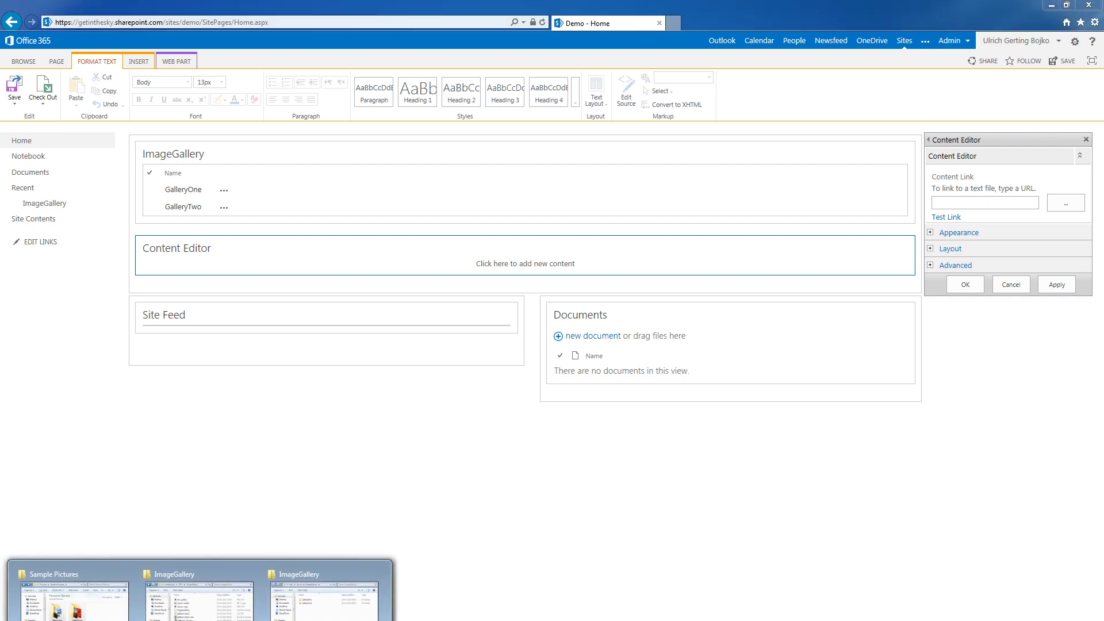
pyautogui.click(201, 590)
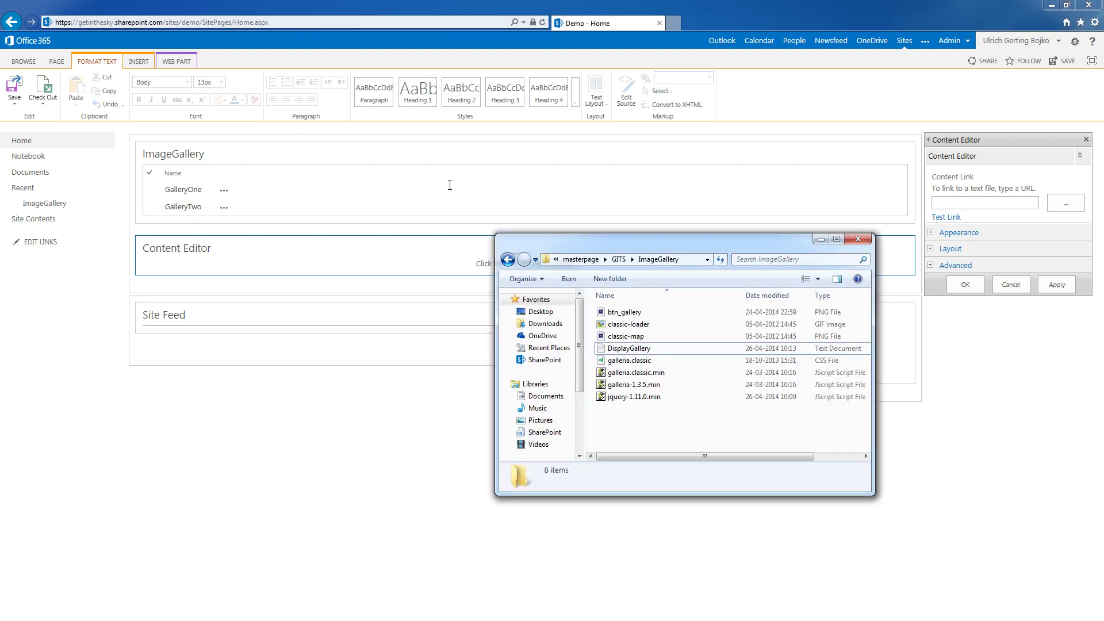
pyautogui.click(690, 259)
pyautogui.click(968, 204)
pyautogui.hotkey('ctrl', 'v')
pyautogui.write('/Displ')
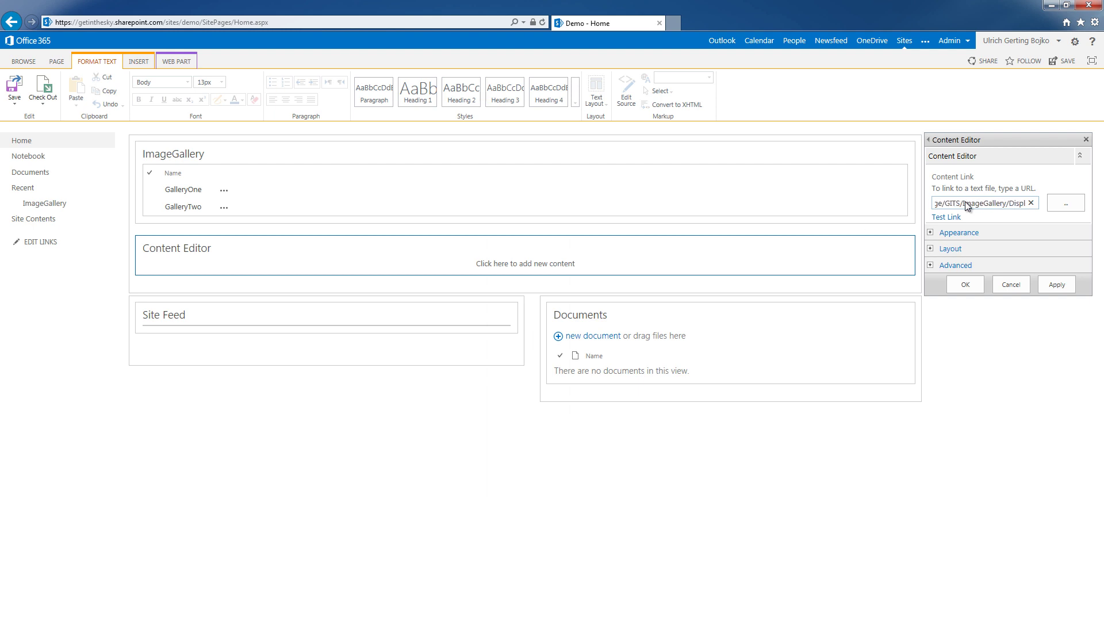
pyautogui.write('ayGallery.txt')
# Set the Content Editor's Appearance chrome type to None.
pyautogui.click(963, 236)
pyautogui.click(954, 482)
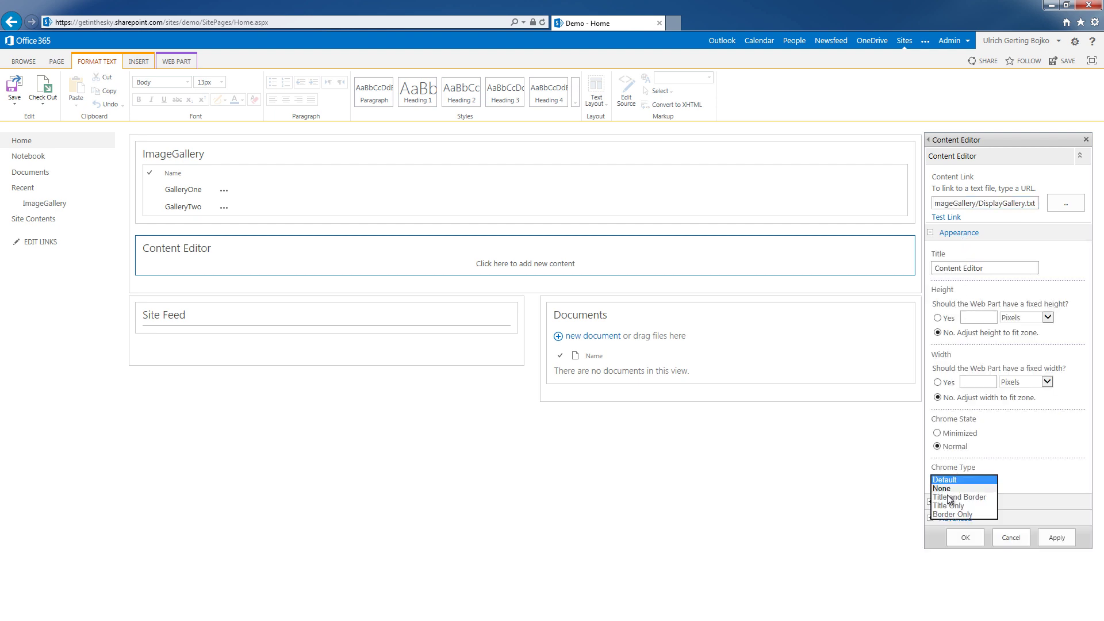
pyautogui.press('Escape')
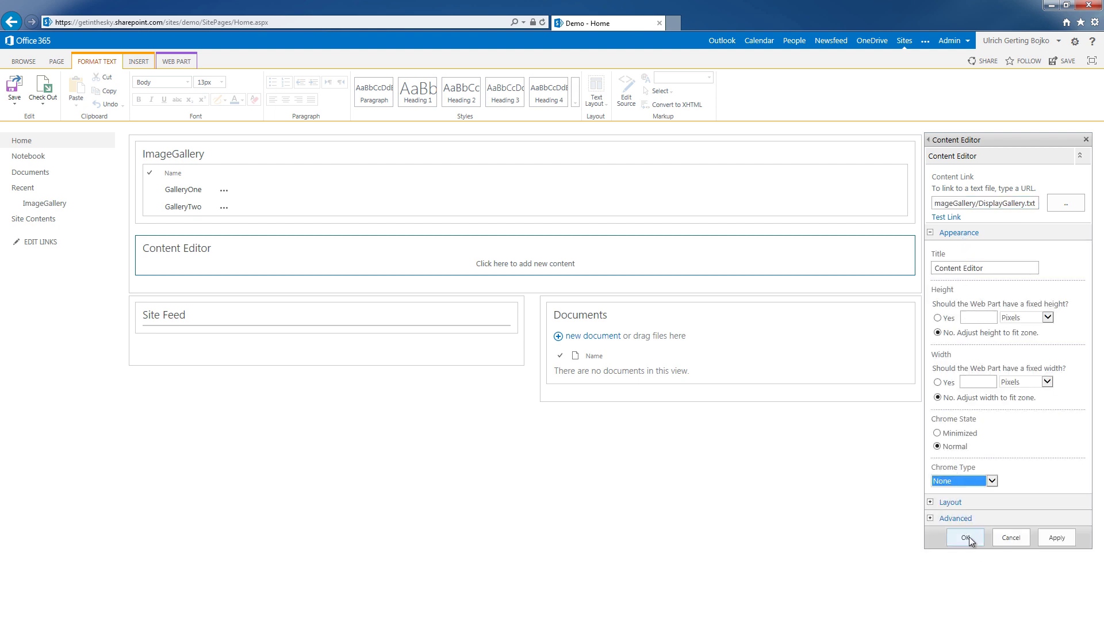
# Apply the Content Editor settings so the page opens GalleryTwo in the gallery viewer.
pyautogui.click(968, 537)
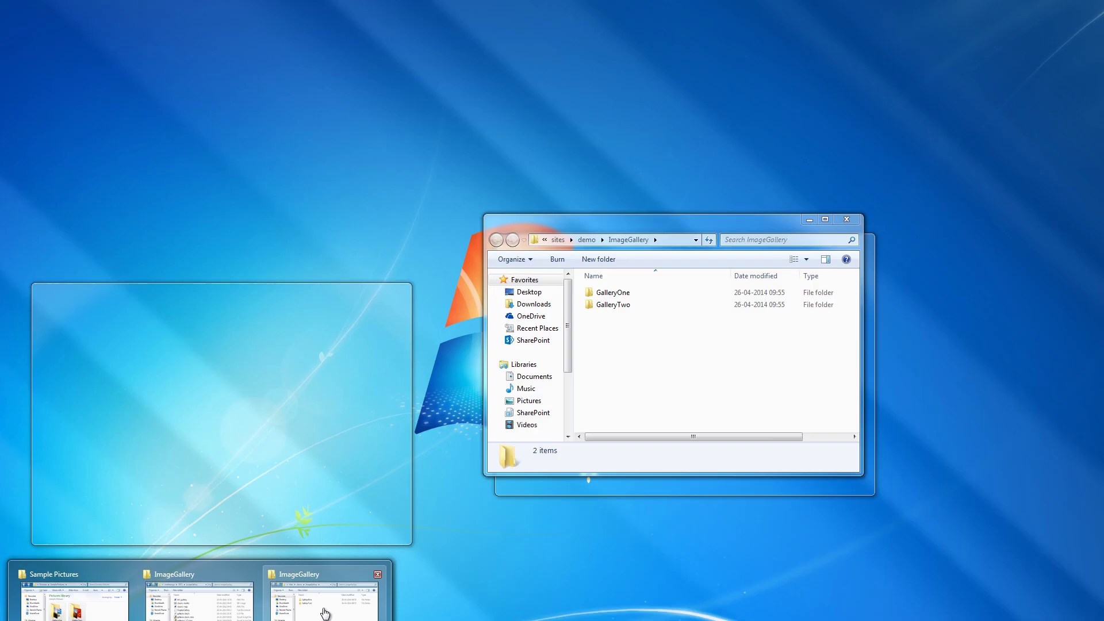
# Delete desktop.ini from the GalleryTwo folder.
pyautogui.click(328, 595)
pyautogui.doubleClick(634, 305)
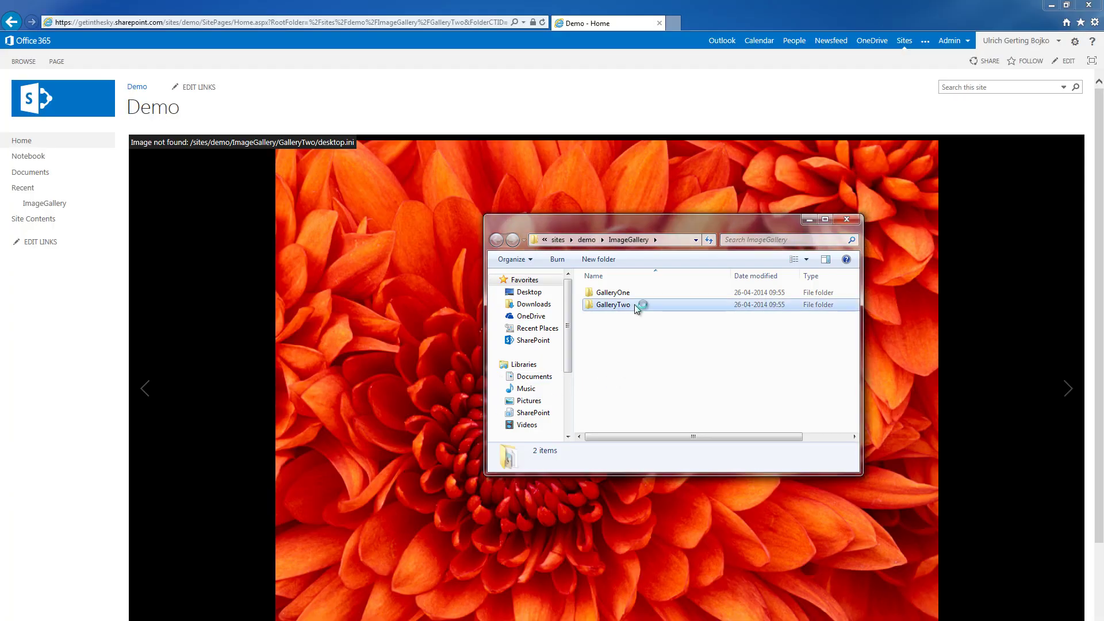
pyautogui.click(653, 319)
pyautogui.press('Delete')
pyautogui.press('Return')
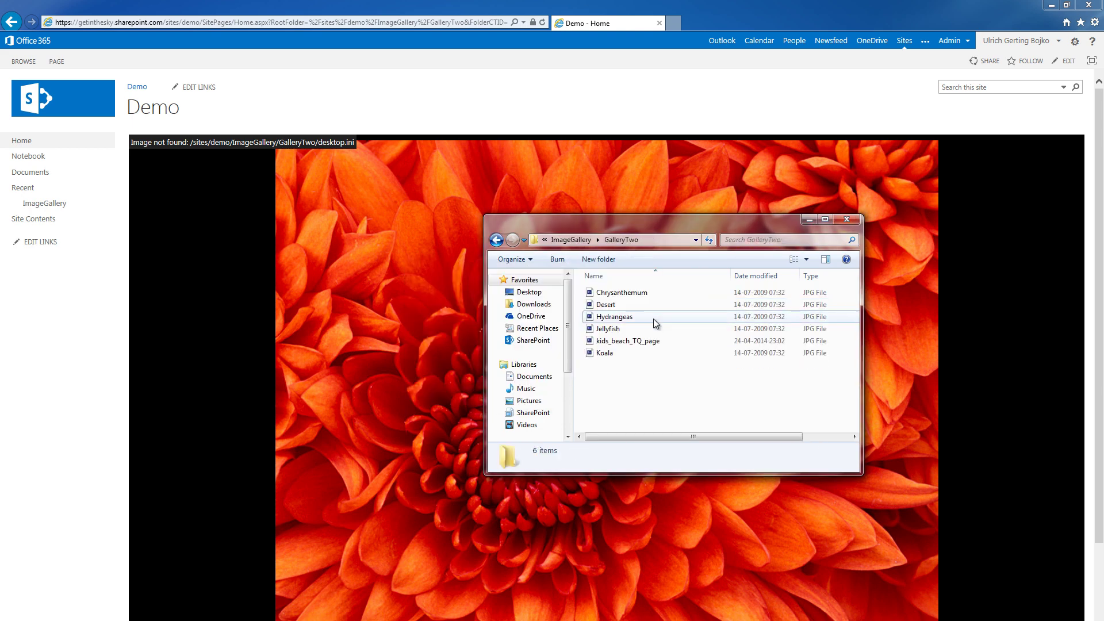
# Delete desktop.ini from the GalleryOne folder and reload the home page in the browser.
pyautogui.press('BackSpace')
pyautogui.doubleClick(636, 294)
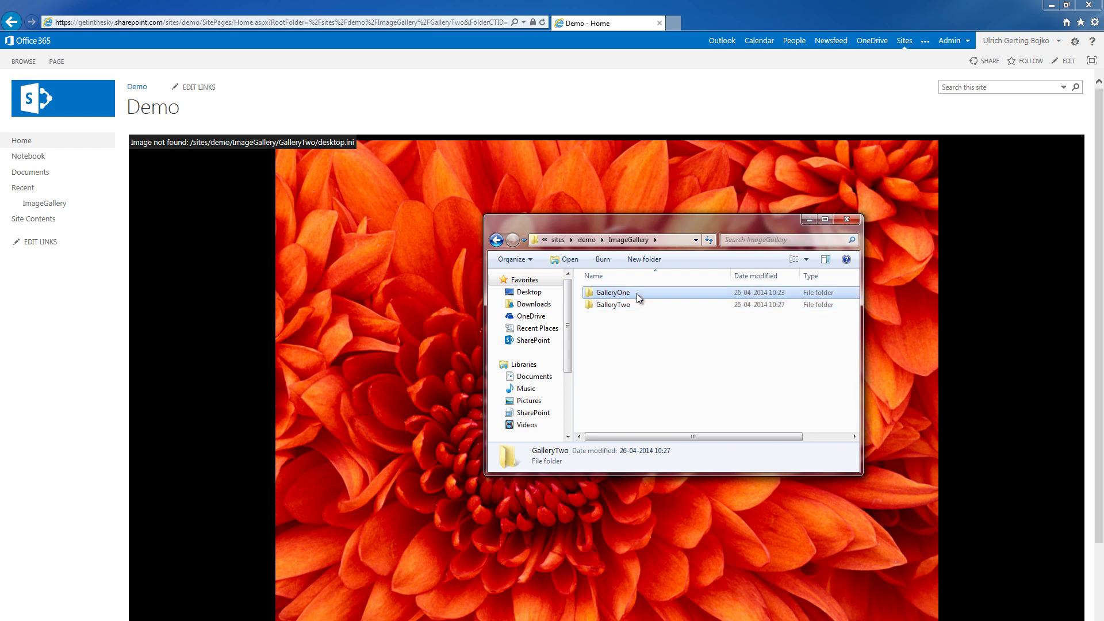
pyautogui.click(632, 292)
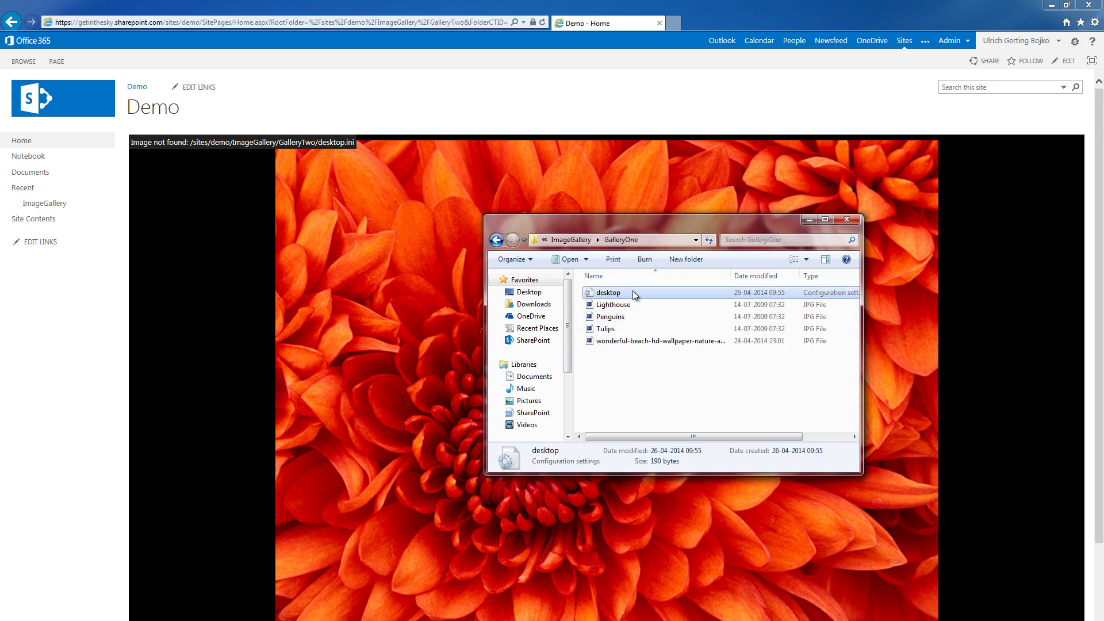
pyautogui.press('Delete')
pyautogui.press('Return')
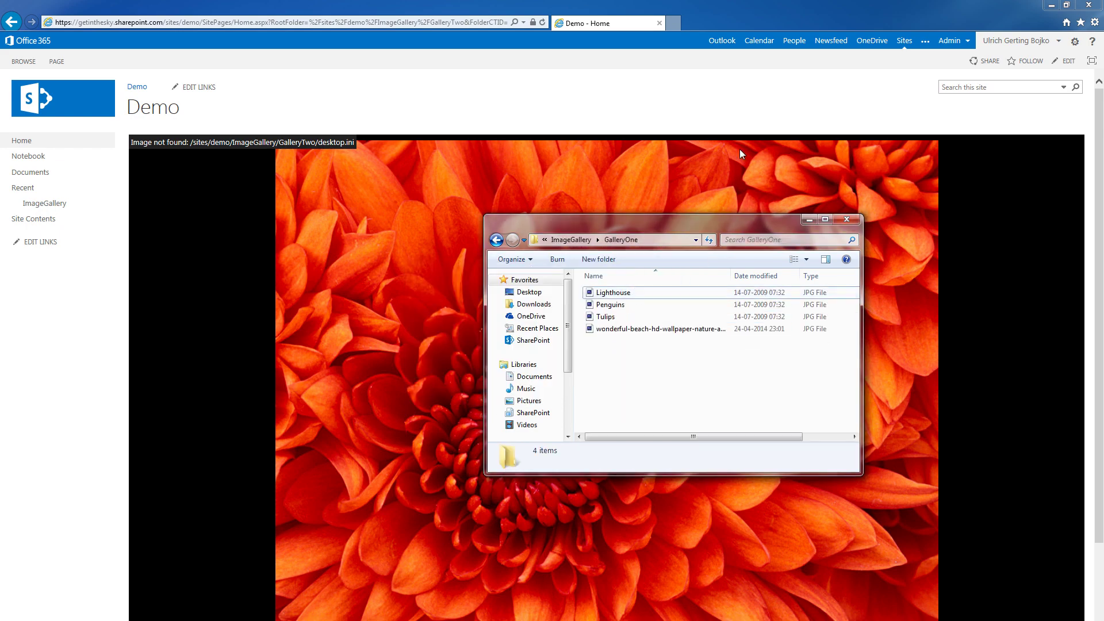
pyautogui.click(741, 97)
pyautogui.click(542, 22)
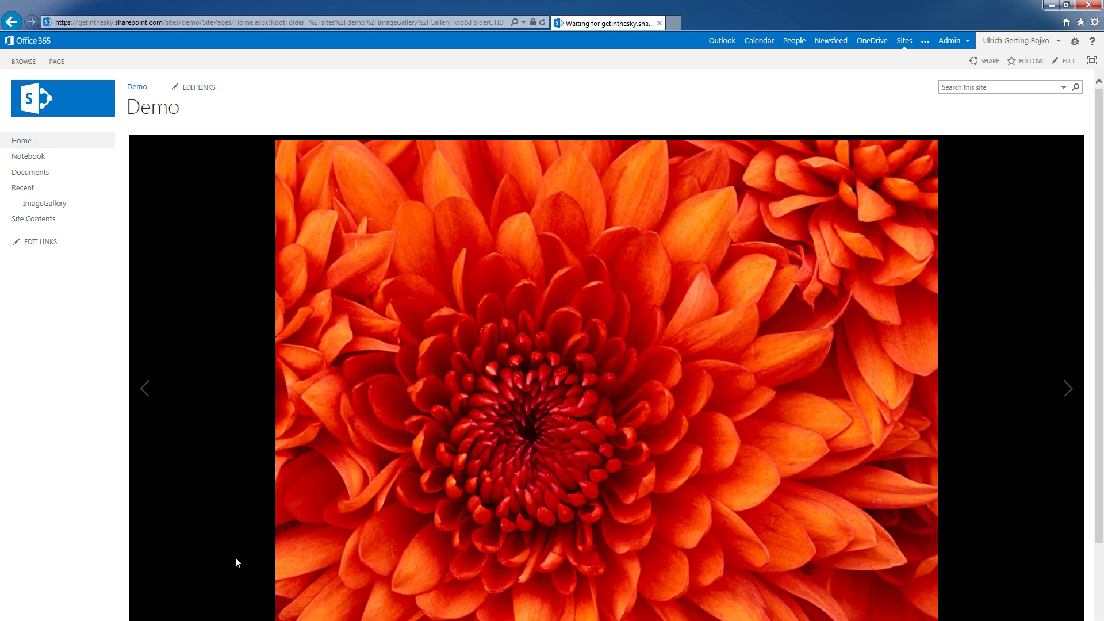
# Advance the slideshow three images forward.
pyautogui.click(1070, 391)
pyautogui.click(1070, 391)
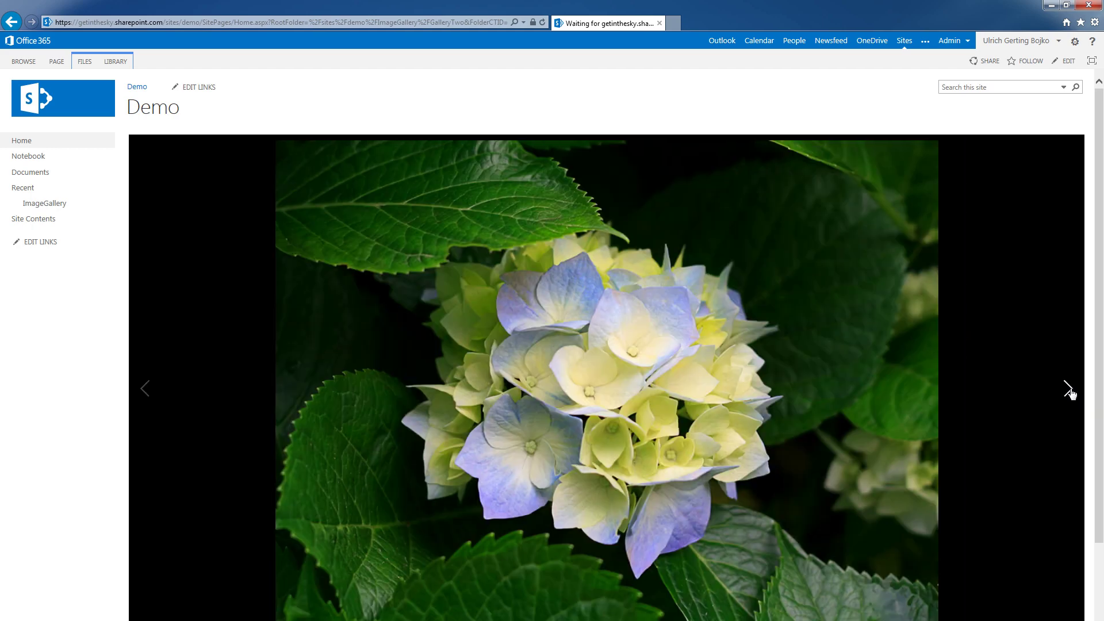
pyautogui.click(1069, 390)
# Open the jellyfish photo enlarged, step through four more images, then close the lightbox.
pyautogui.click(544, 315)
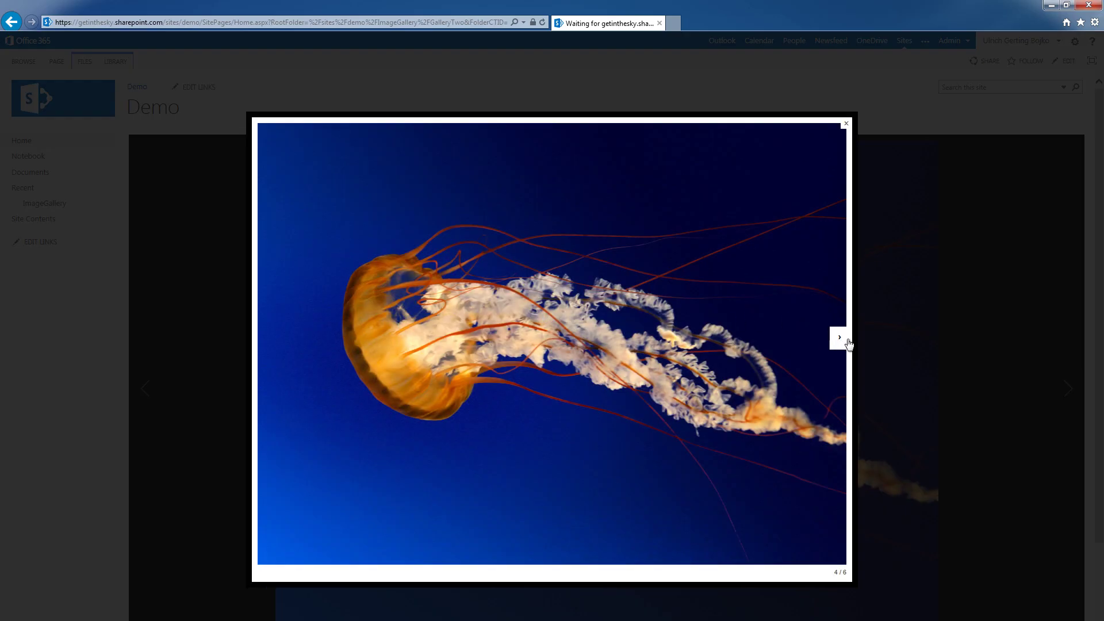
pyautogui.click(842, 339)
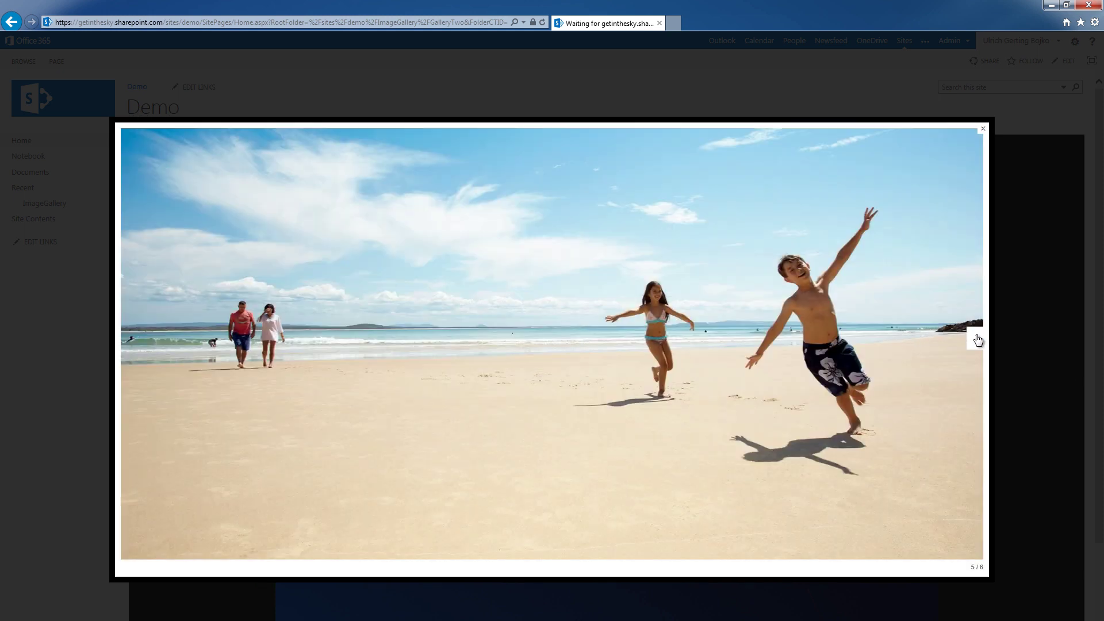
pyautogui.click(974, 338)
pyautogui.click(840, 342)
pyautogui.click(839, 343)
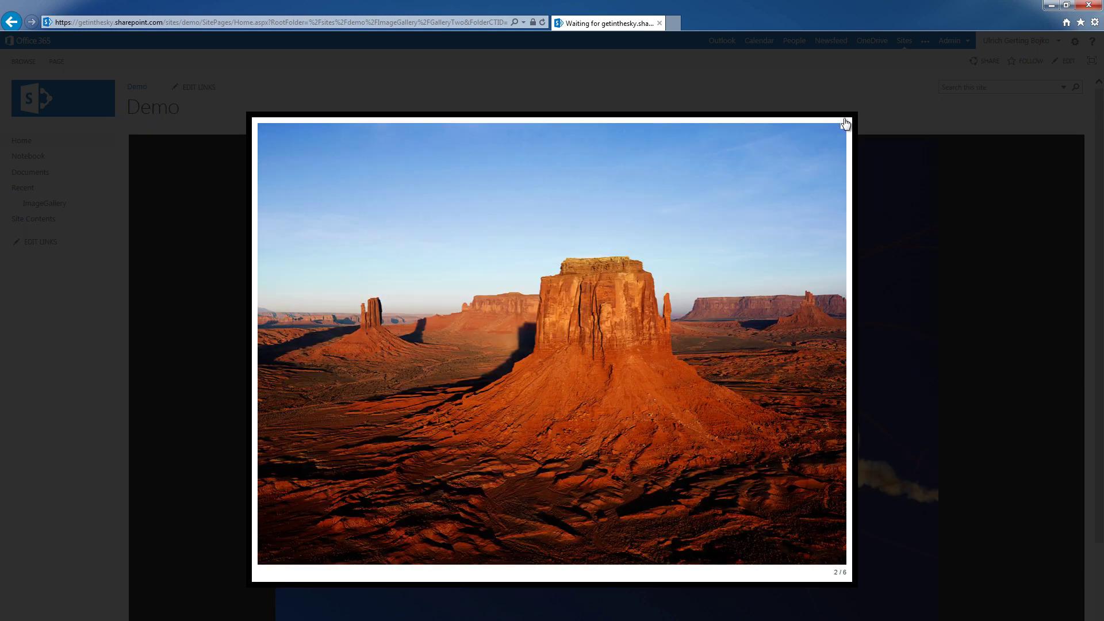
pyautogui.click(846, 123)
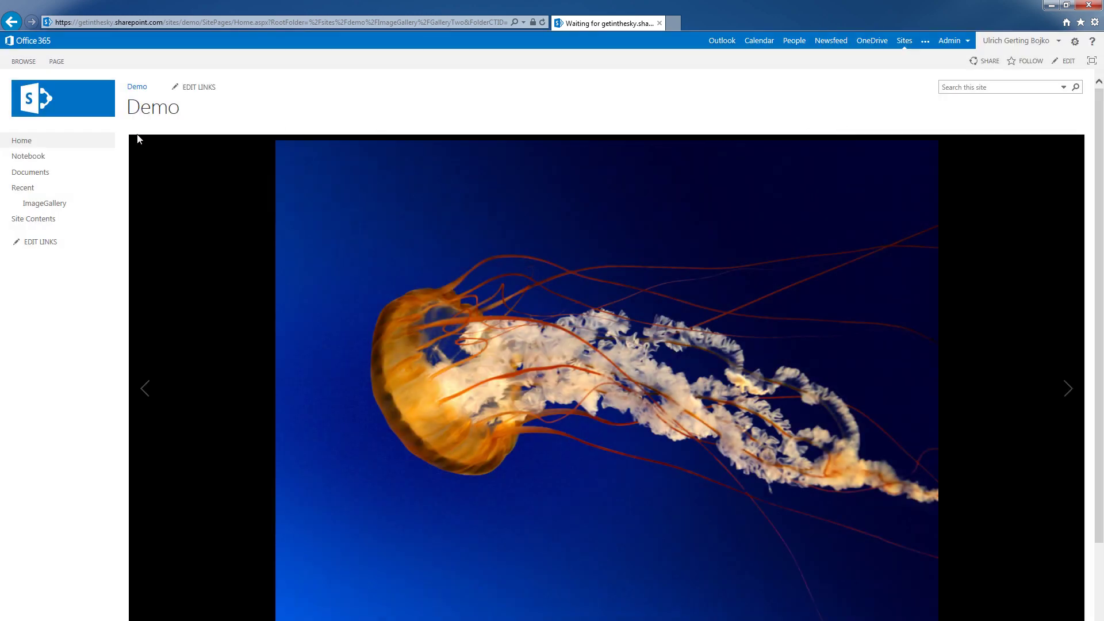